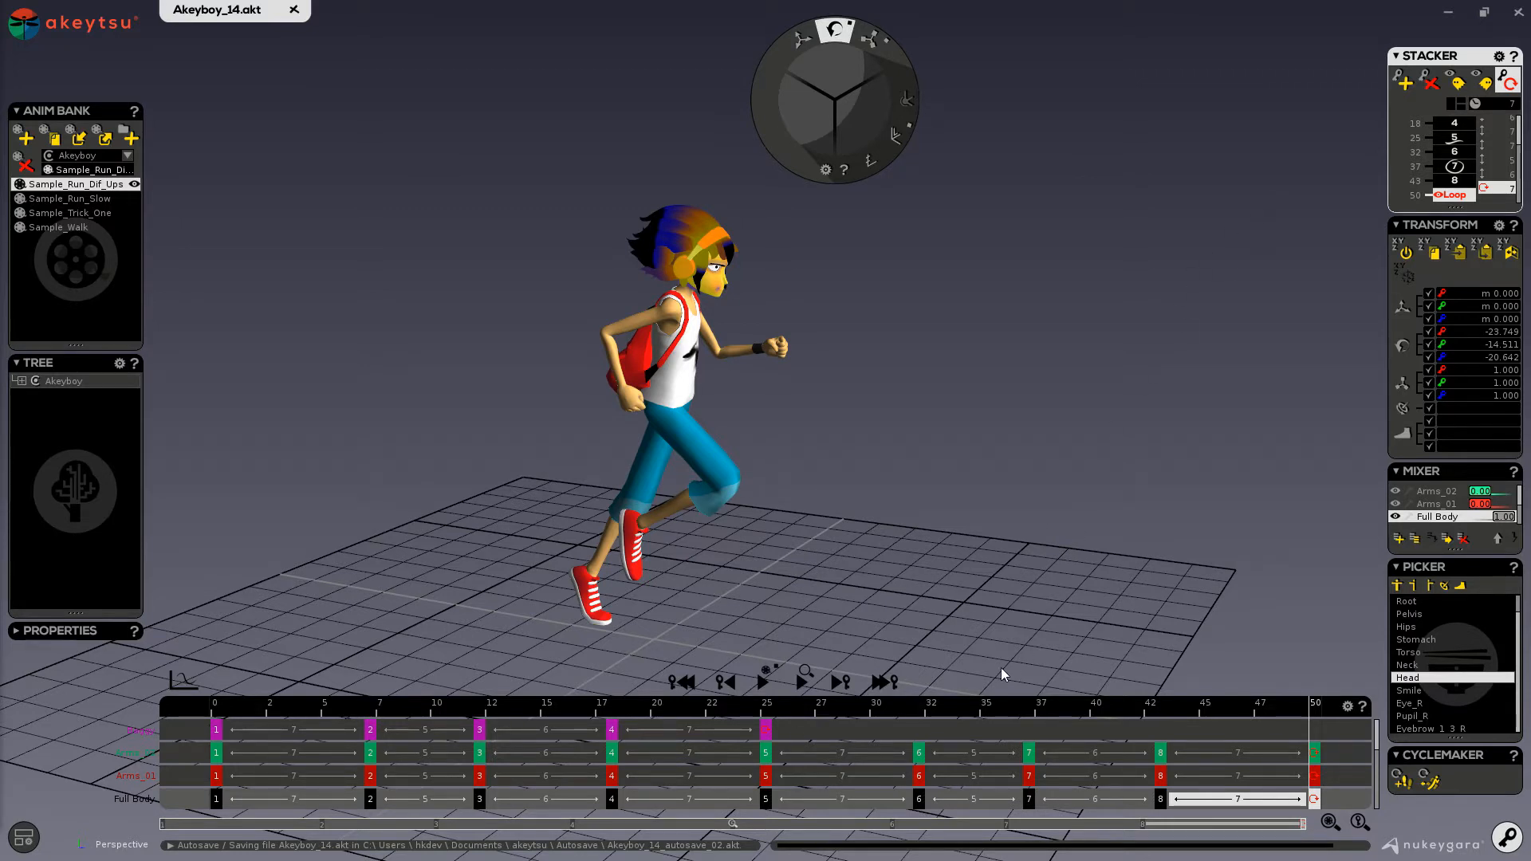
# Step: Show the animation curves of the Head over the viewport and close the Curveboard again
pyautogui.click(188, 682)
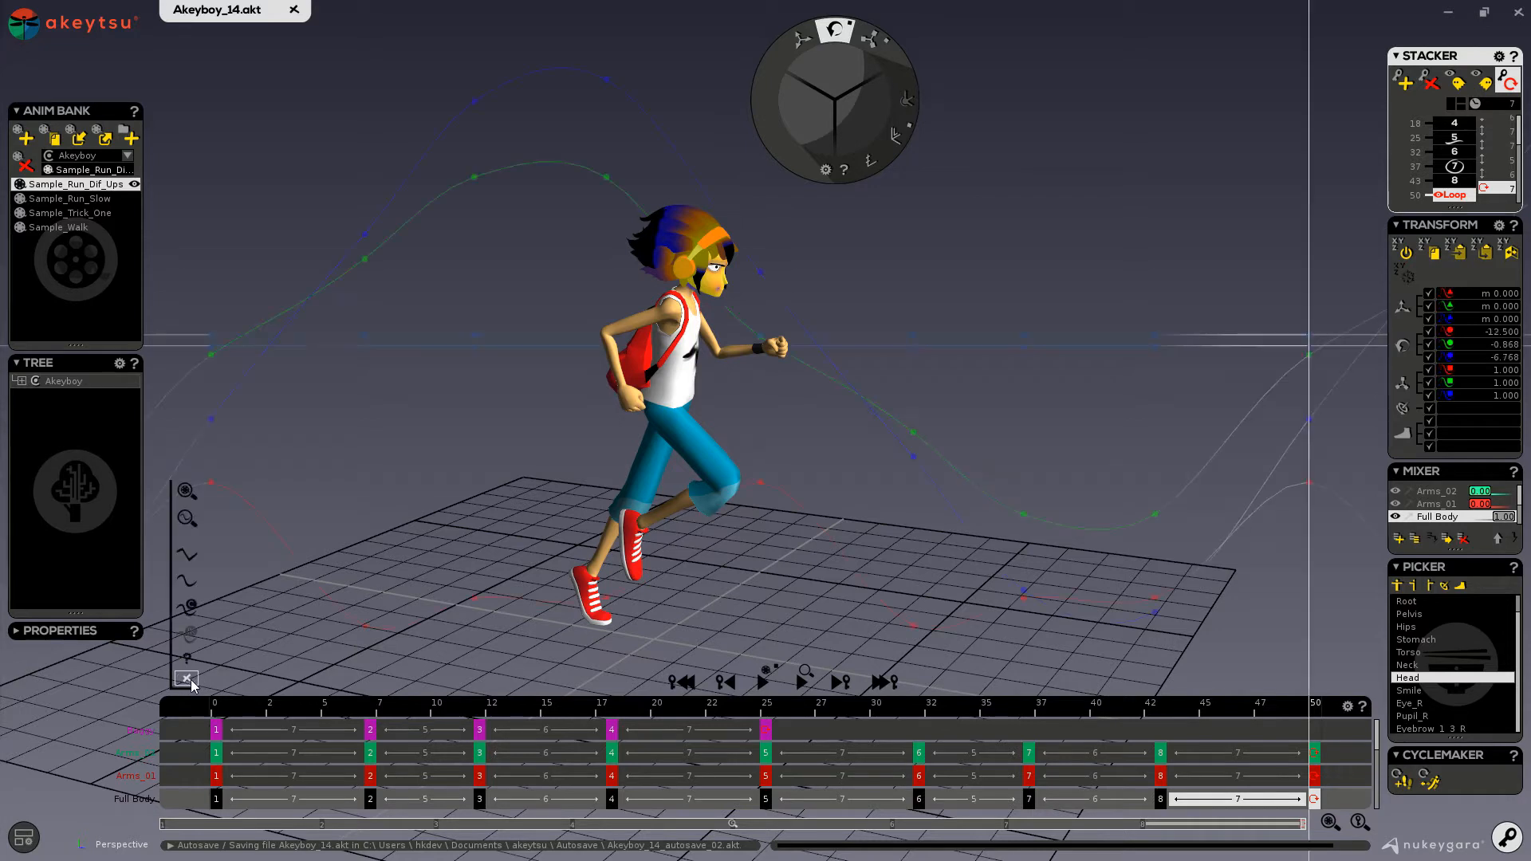
pyautogui.click(188, 679)
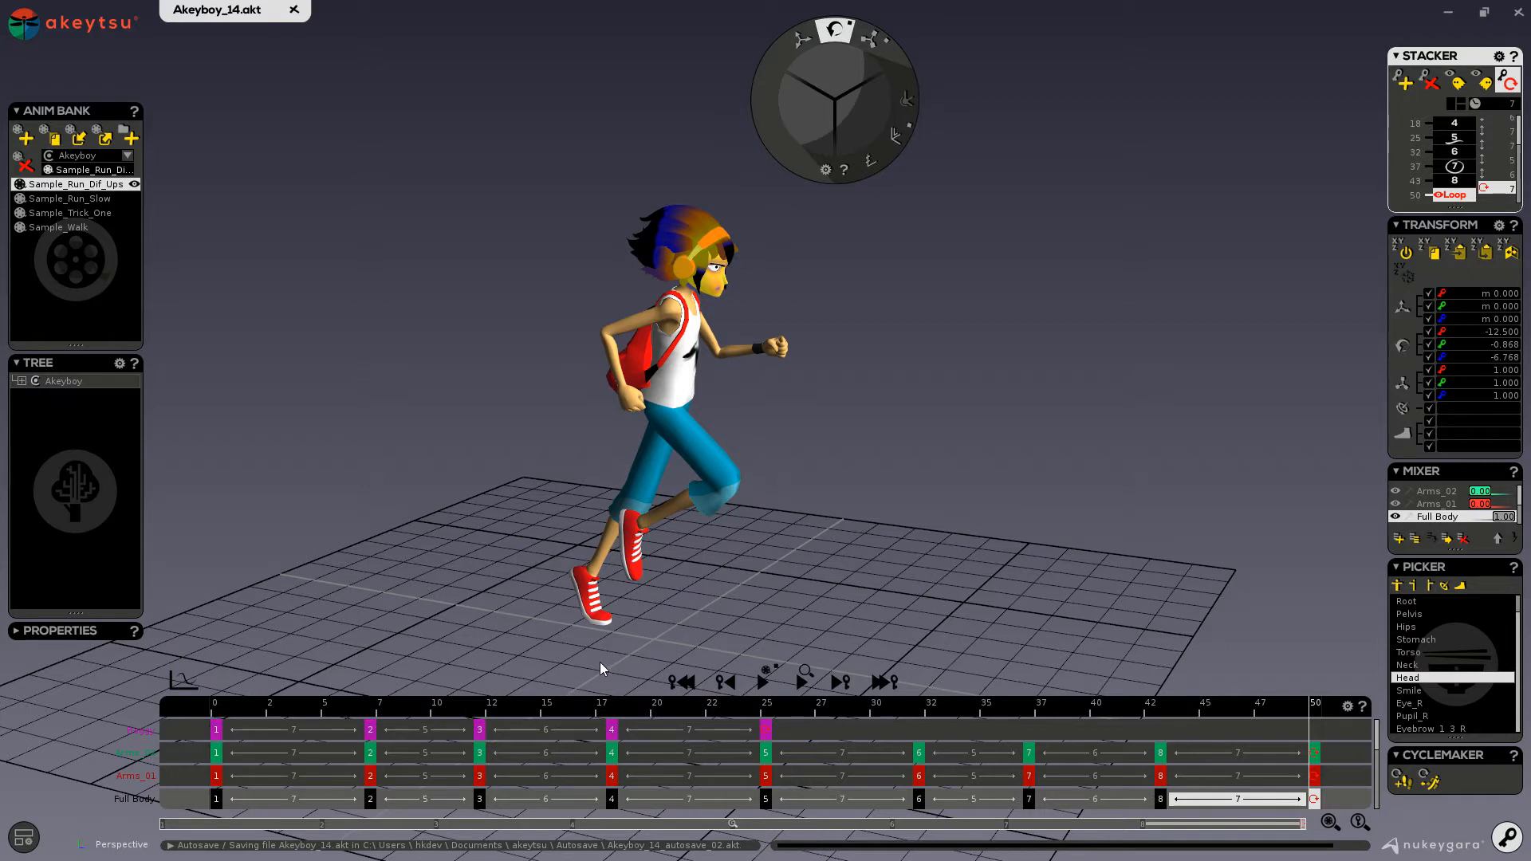
pyautogui.click(185, 680)
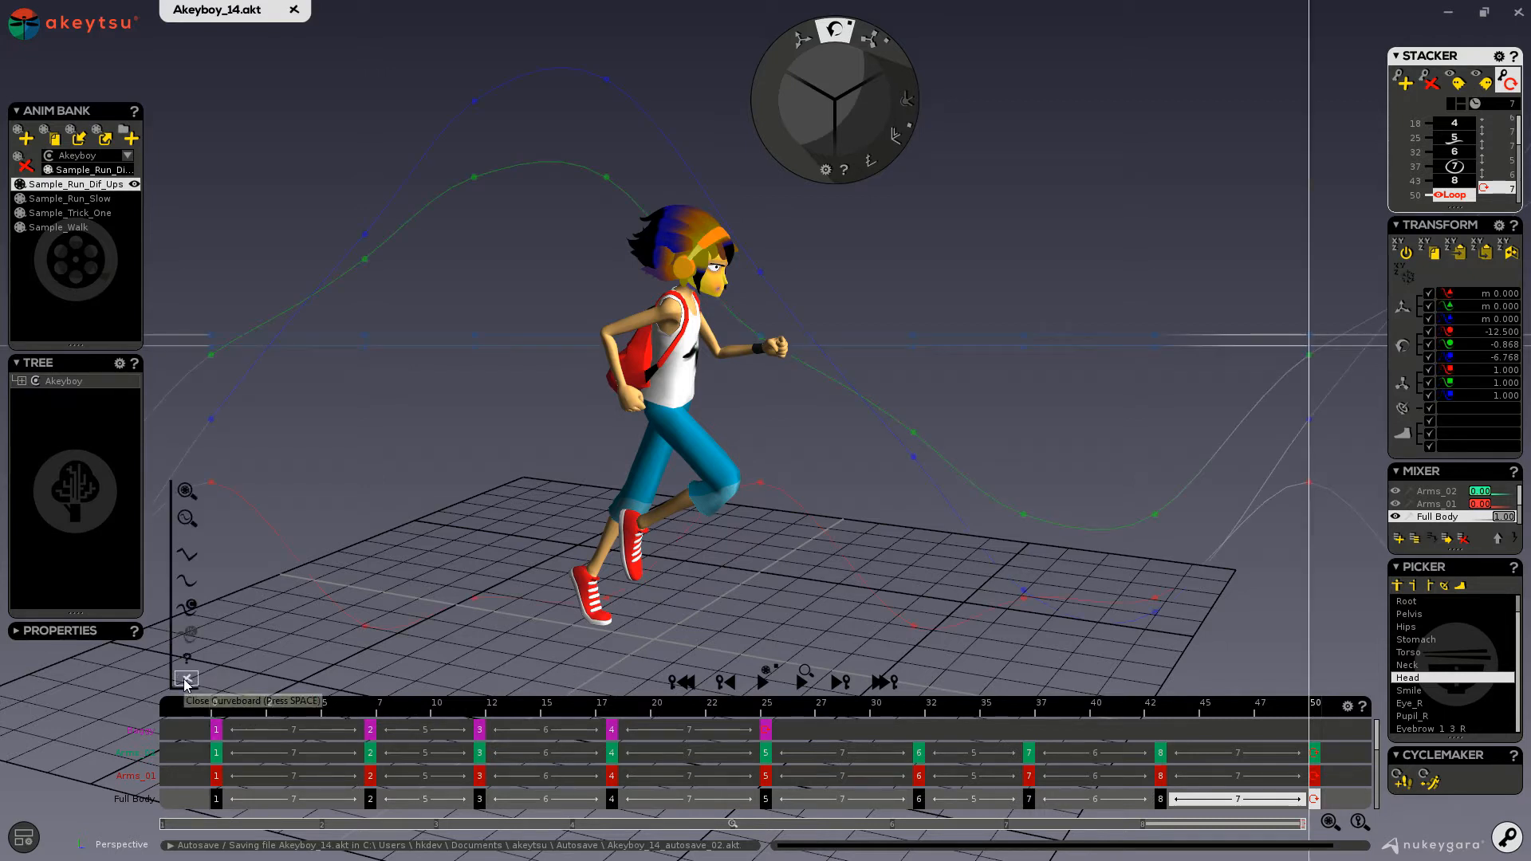
pyautogui.click(184, 680)
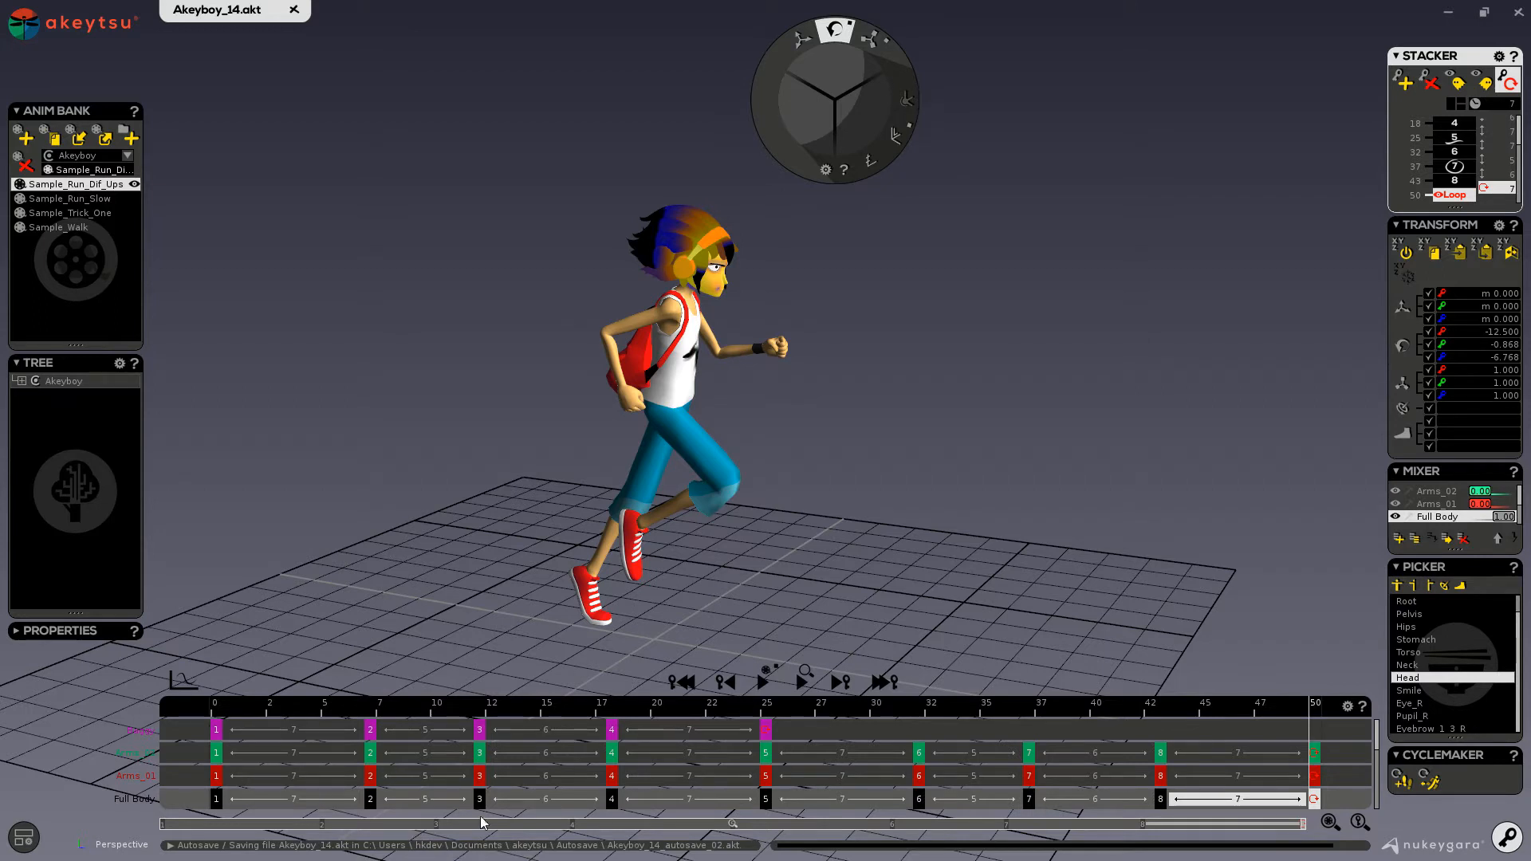
# Step: Narrow the visible timeline range and slide it toward earlier frames, restoring the full range at the end
pyautogui.moveTo(160, 824); pyautogui.dragTo(478, 824)
pyautogui.moveTo(1303, 824); pyautogui.dragTo(1020, 827)
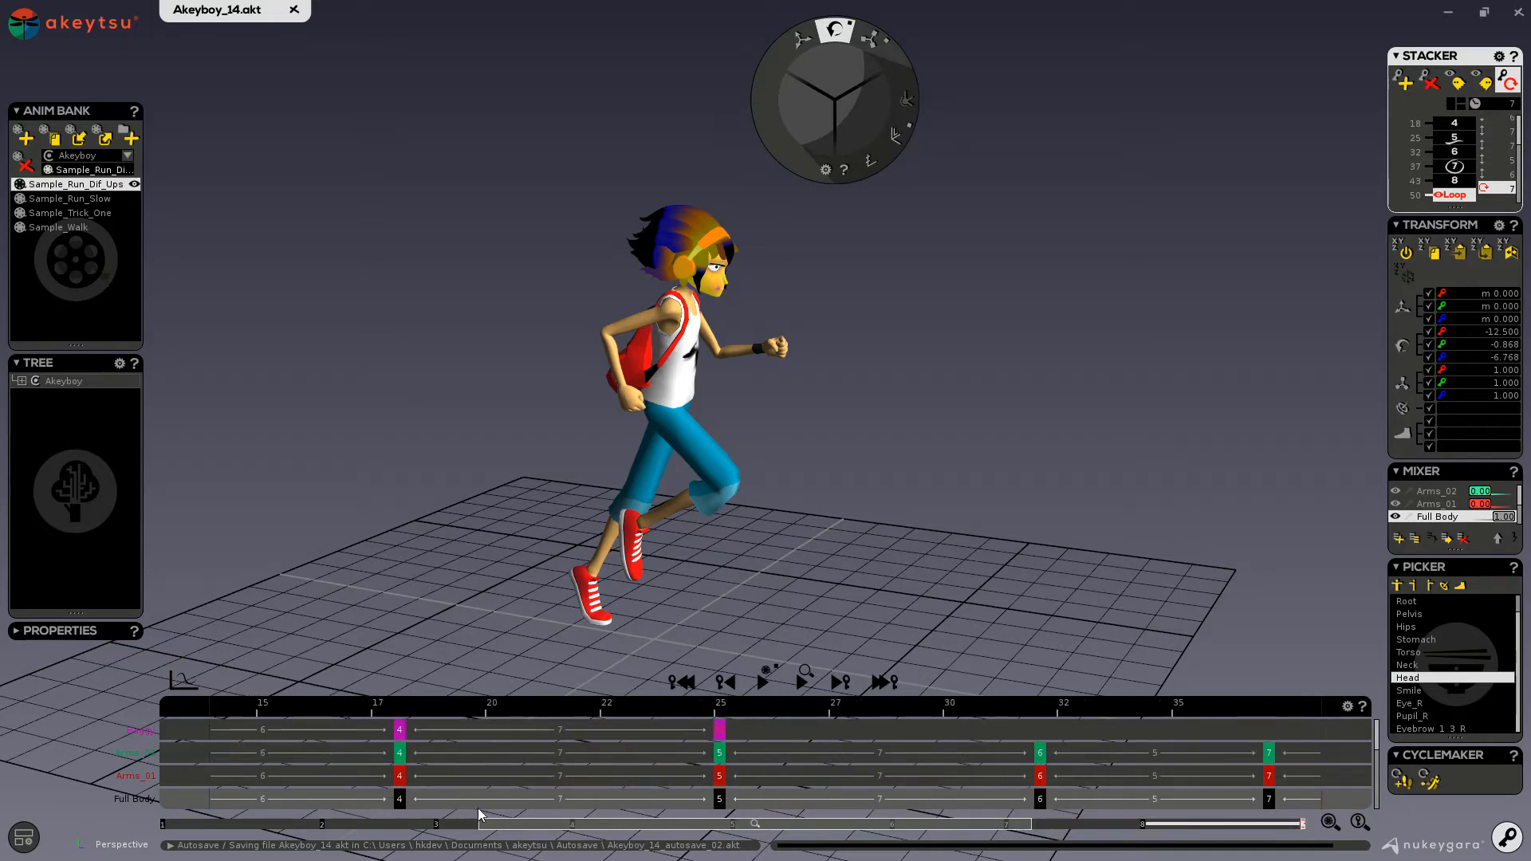
pyautogui.moveTo(562, 826); pyautogui.dragTo(489, 821)
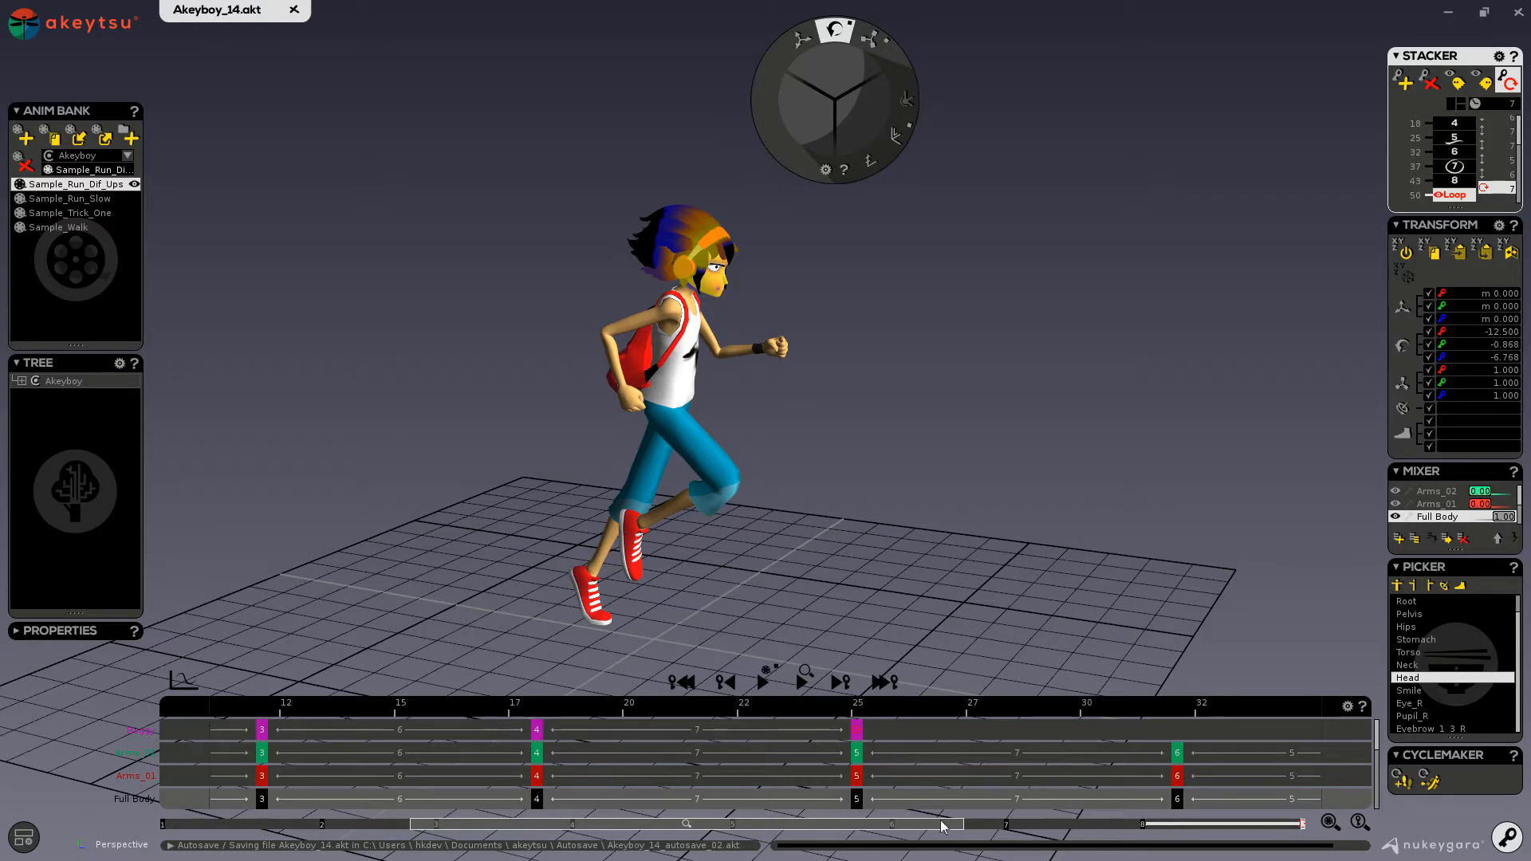
pyautogui.click(1328, 824)
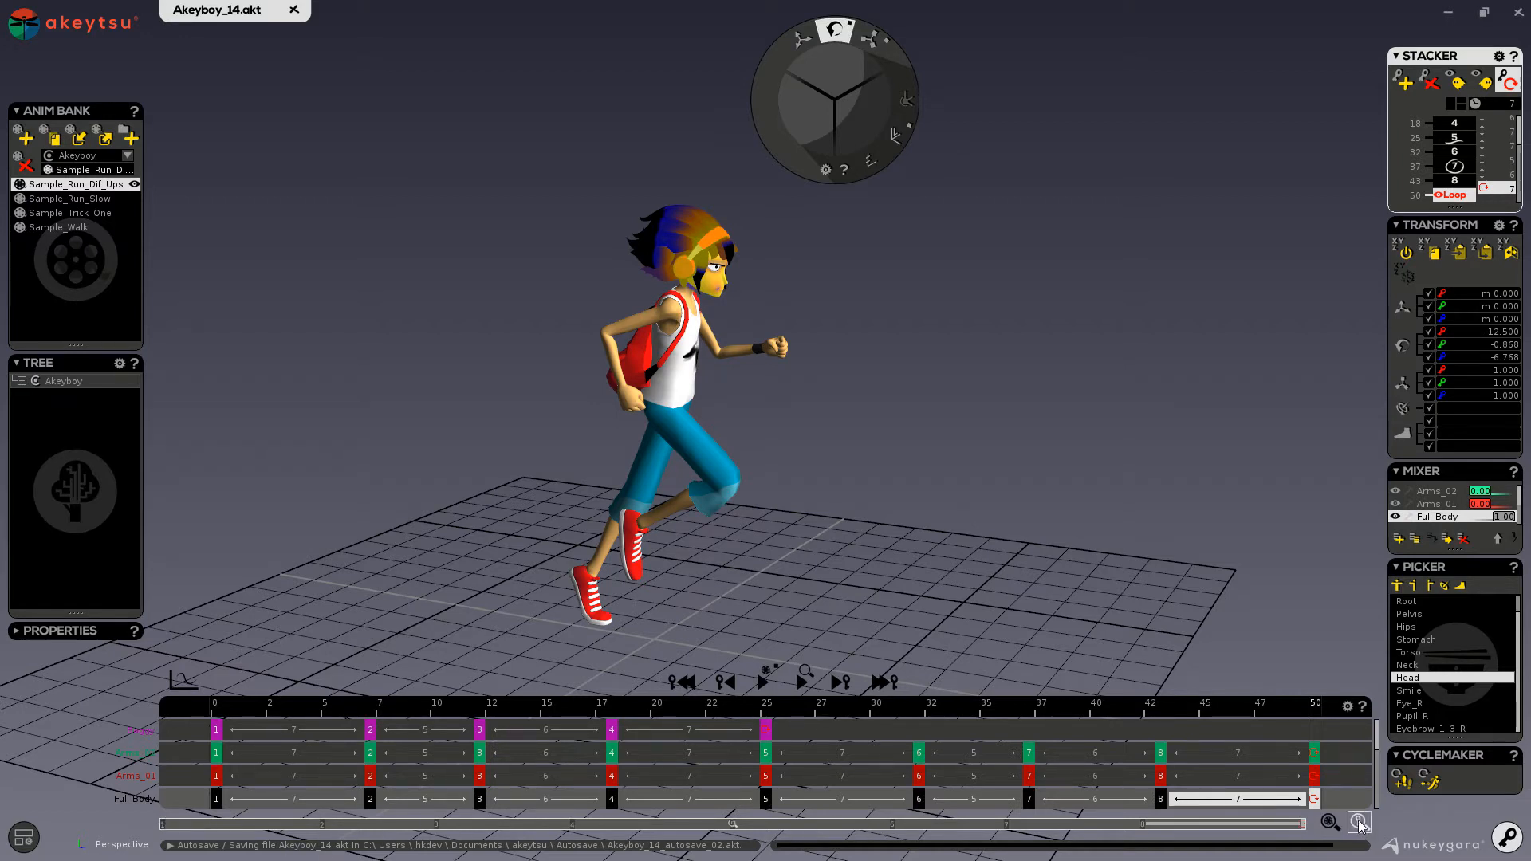
# Step: Zoom the timeline to the Full Body keys 5 to 8, and show the full range again
pyautogui.click(1165, 804)
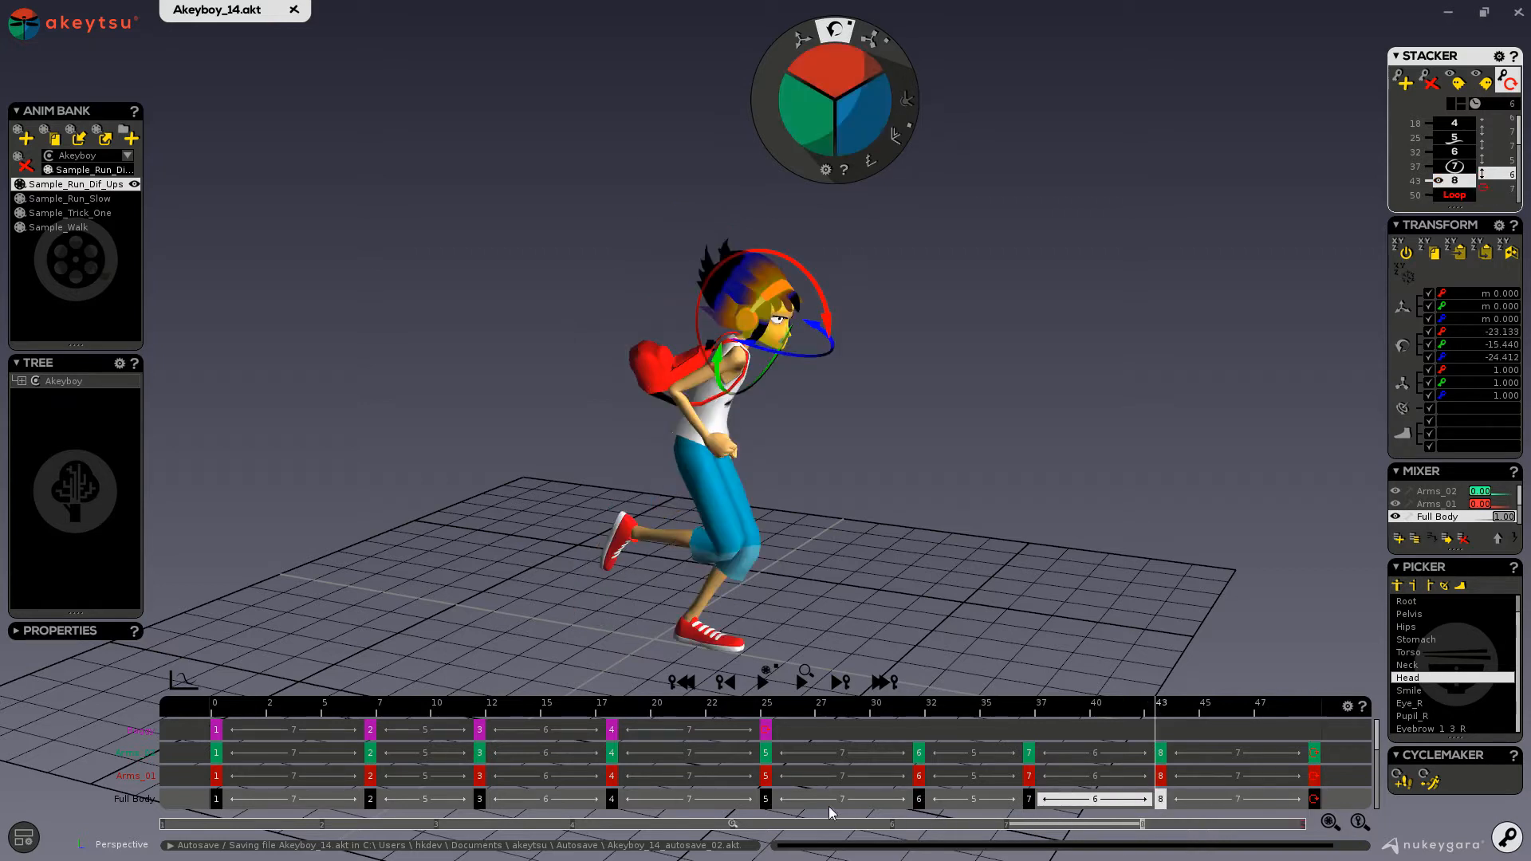
pyautogui.click(767, 800)
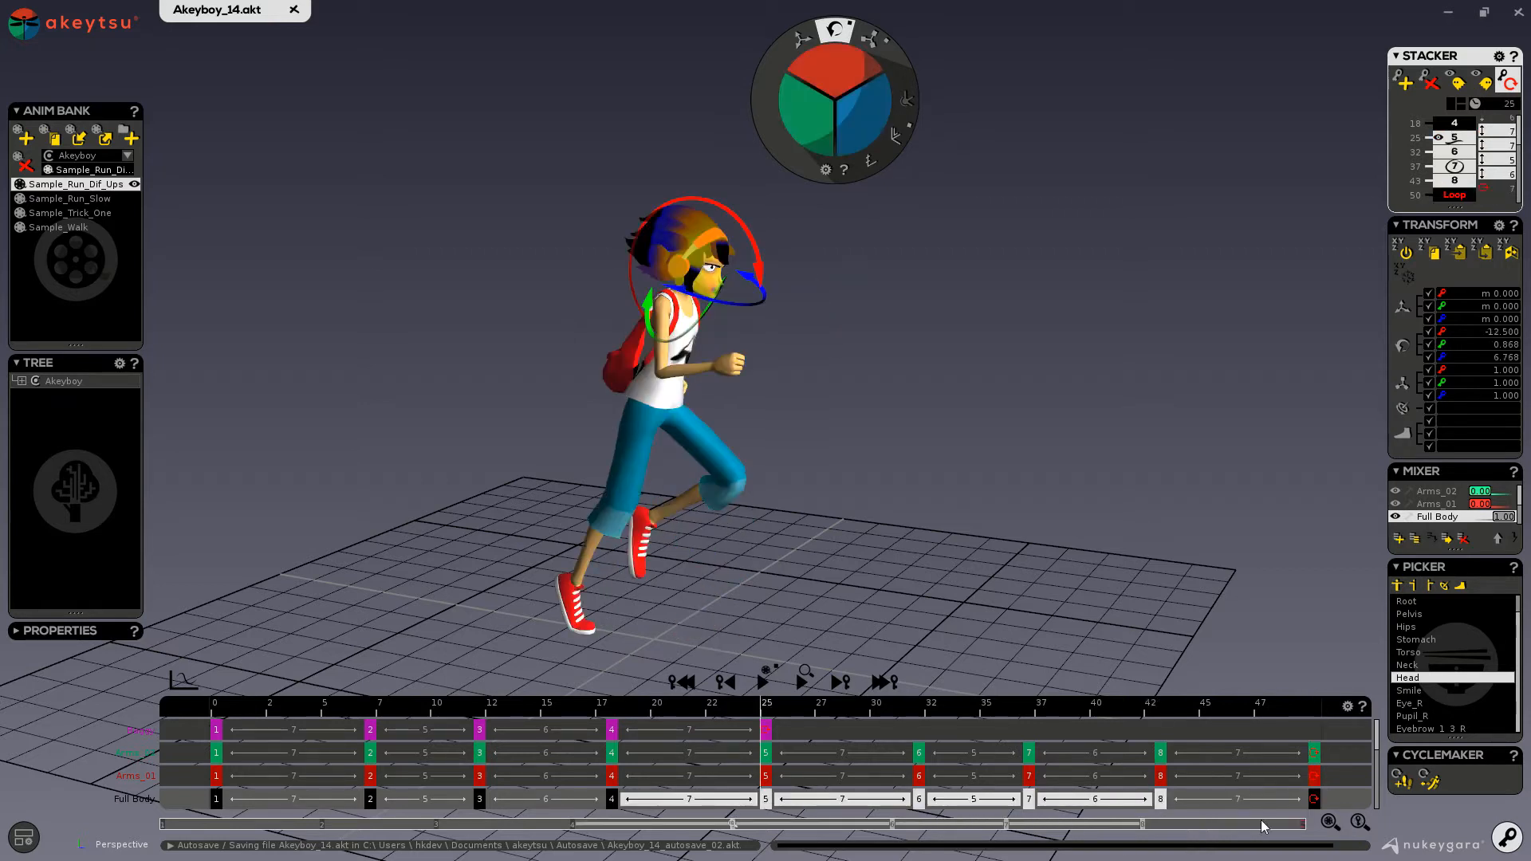
pyautogui.click(1364, 828)
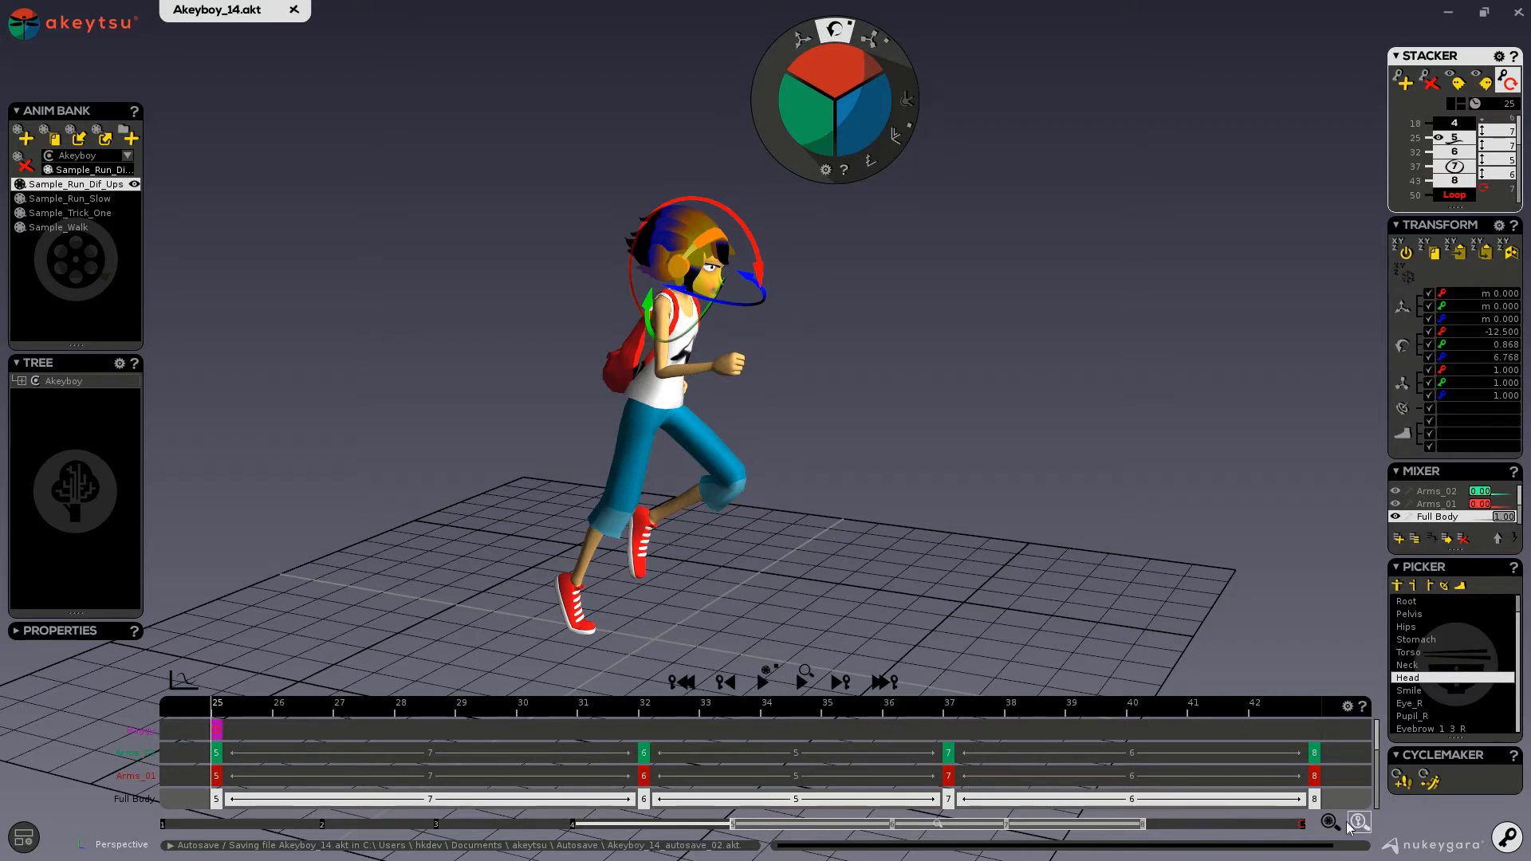
pyautogui.click(1349, 826)
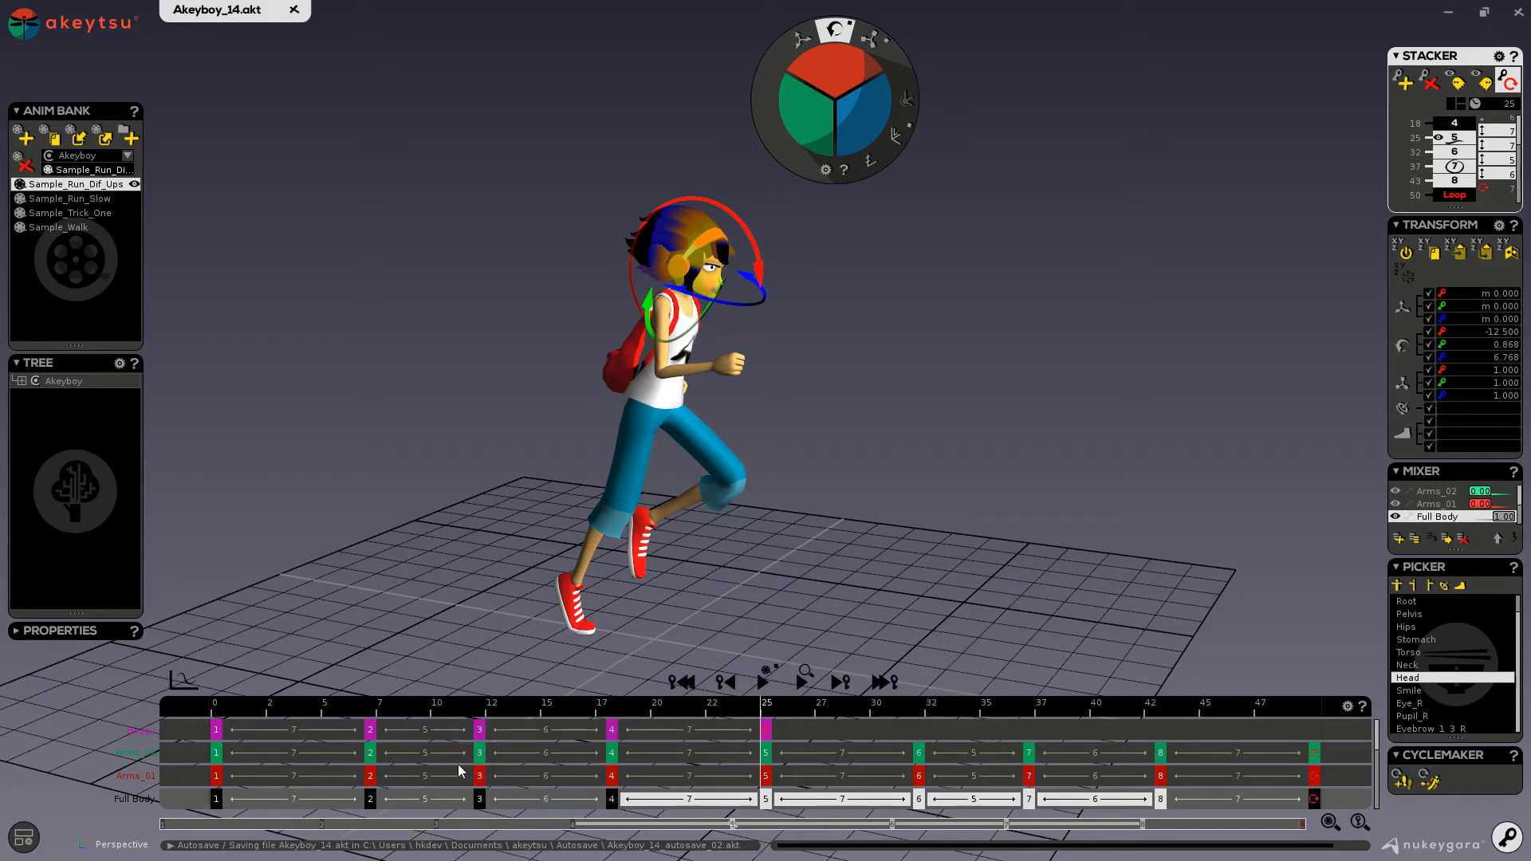
# Step: Create a key at frame 15 on the Full Body layer, between keys 3 and 4, and remove it again
pyautogui.click(481, 800)
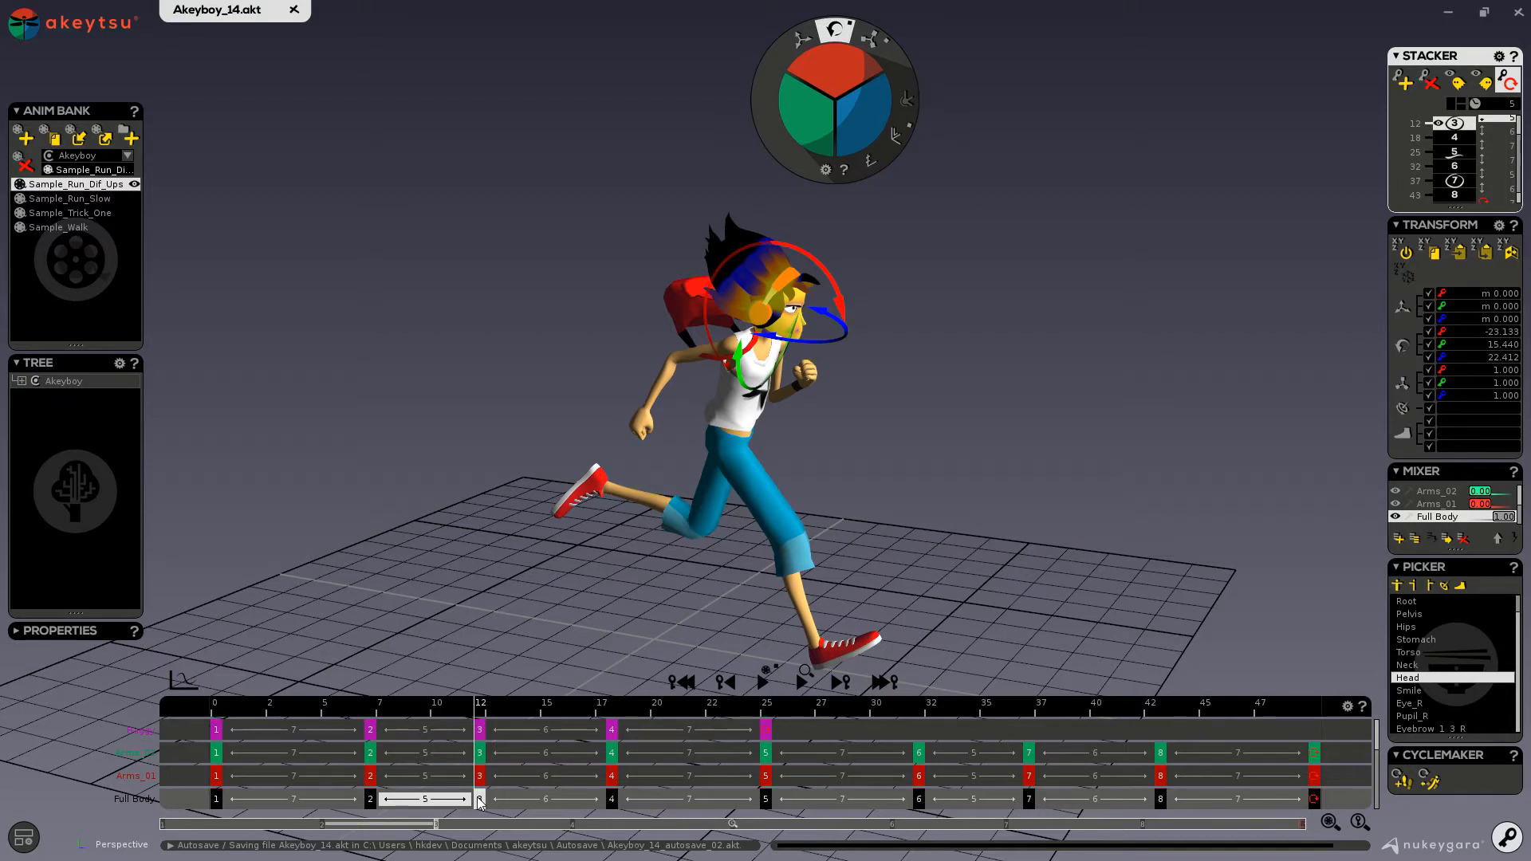
pyautogui.click(544, 804)
pyautogui.click(485, 804)
pyautogui.moveTo(481, 802)
pyautogui.mouseDown()
pyautogui.moveTo(579, 801)
pyautogui.moveTo(431, 802)
pyautogui.moveTo(551, 804)
pyautogui.moveTo(476, 804)
pyautogui.mouseUp()
pyautogui.click(544, 803)
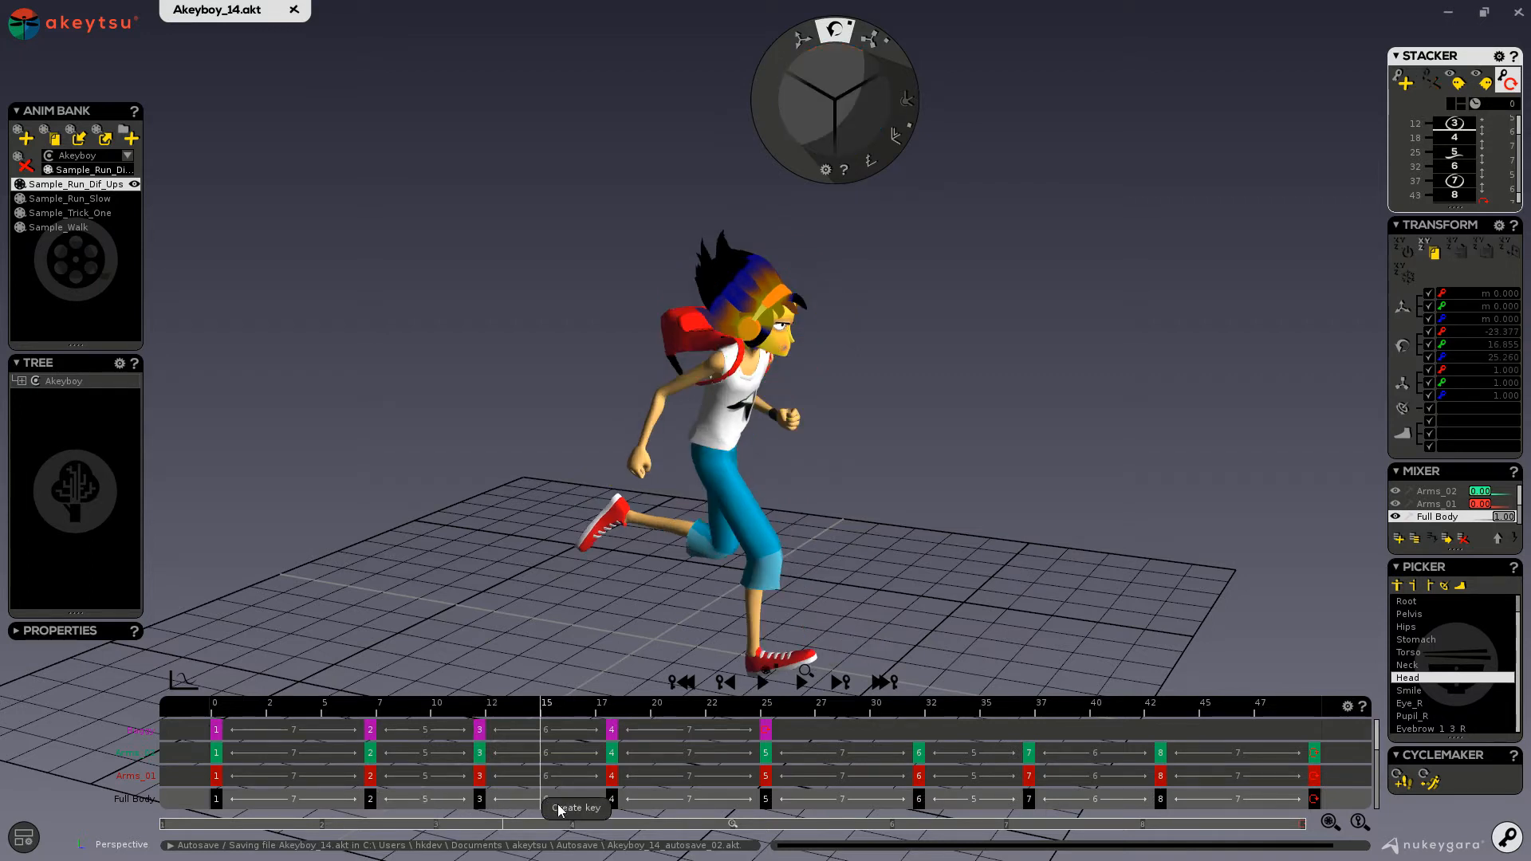
pyautogui.click(571, 816)
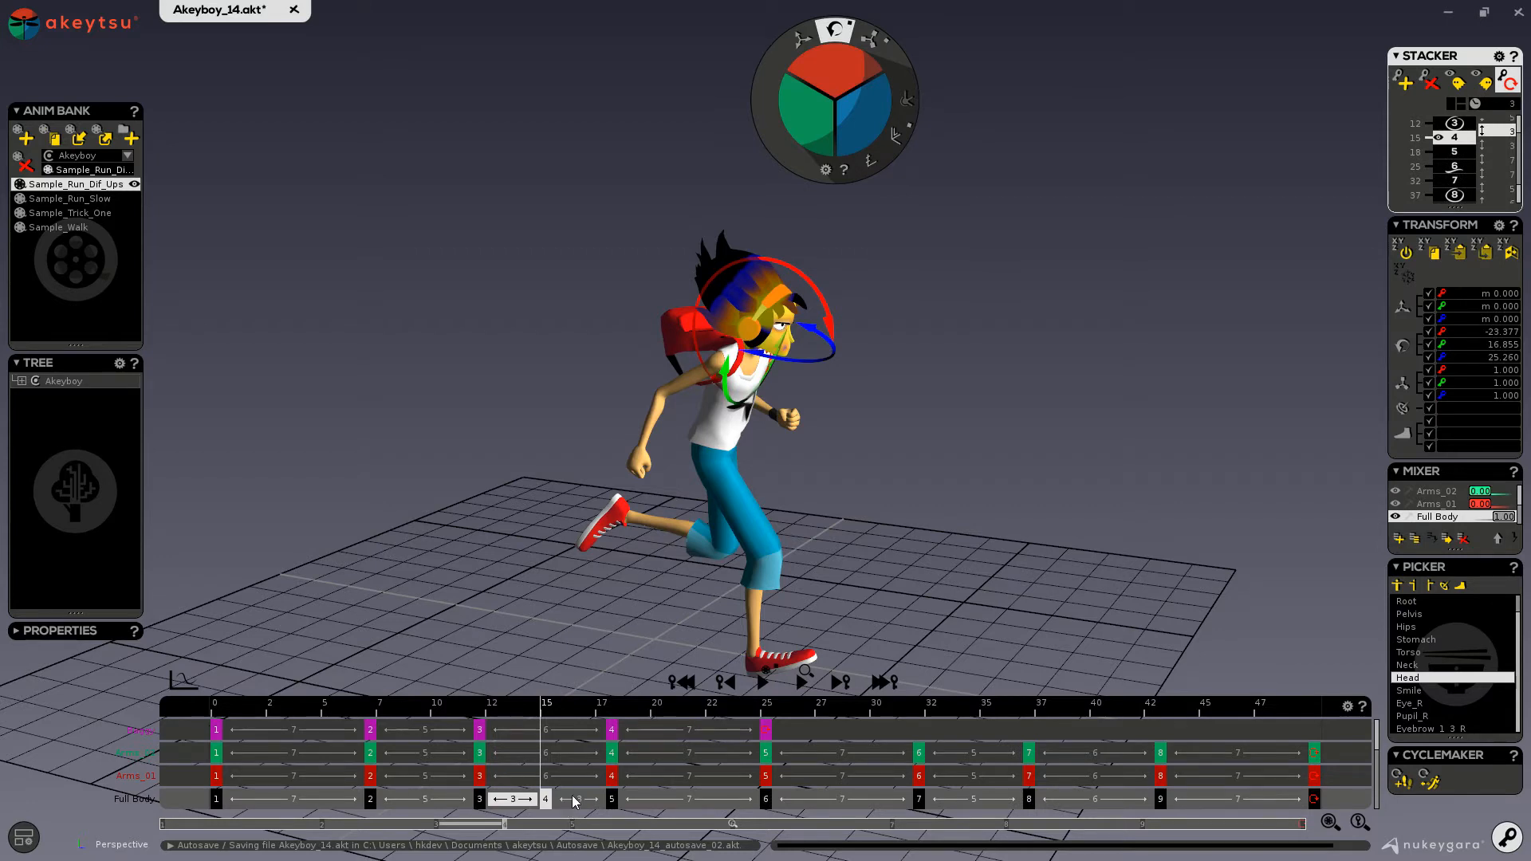
pyautogui.rightClick(547, 799)
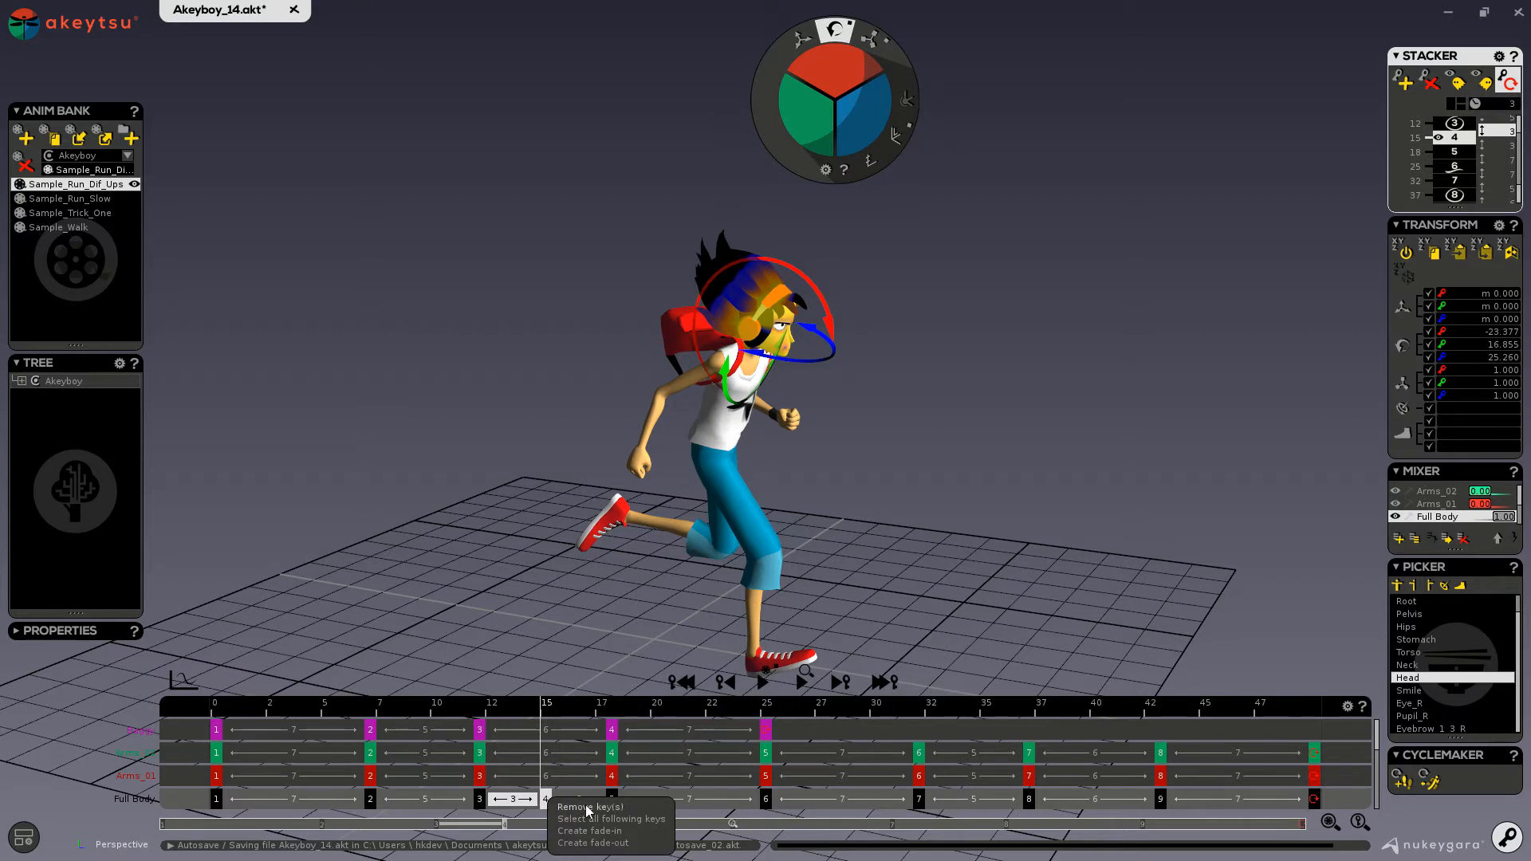
pyautogui.click(585, 805)
# Step: Select Full Body key 3 at frame 12 together with all the keys following it
pyautogui.rightClick(482, 800)
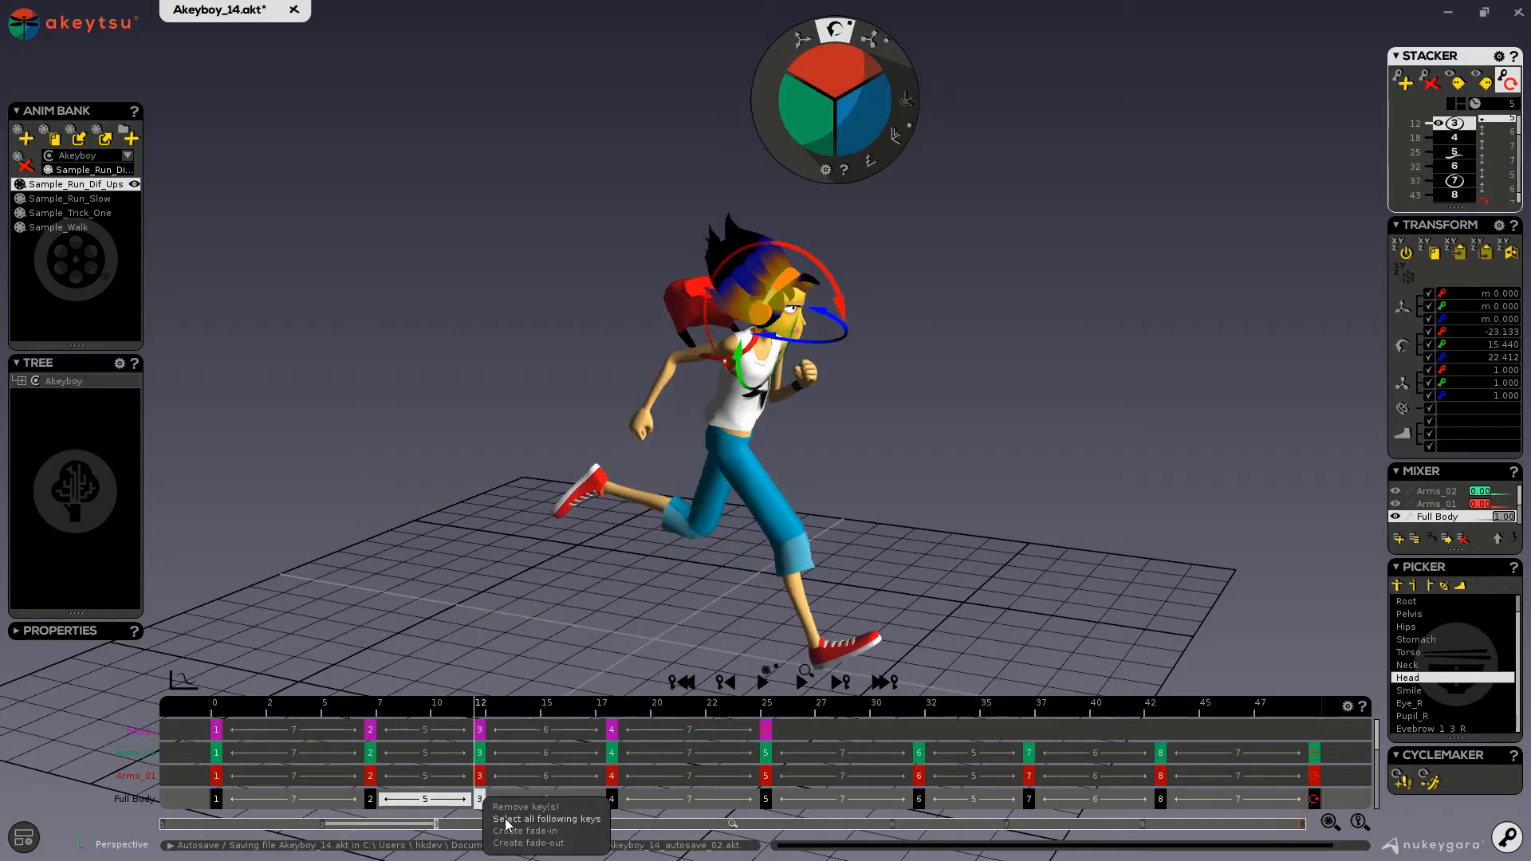
pyautogui.click(506, 820)
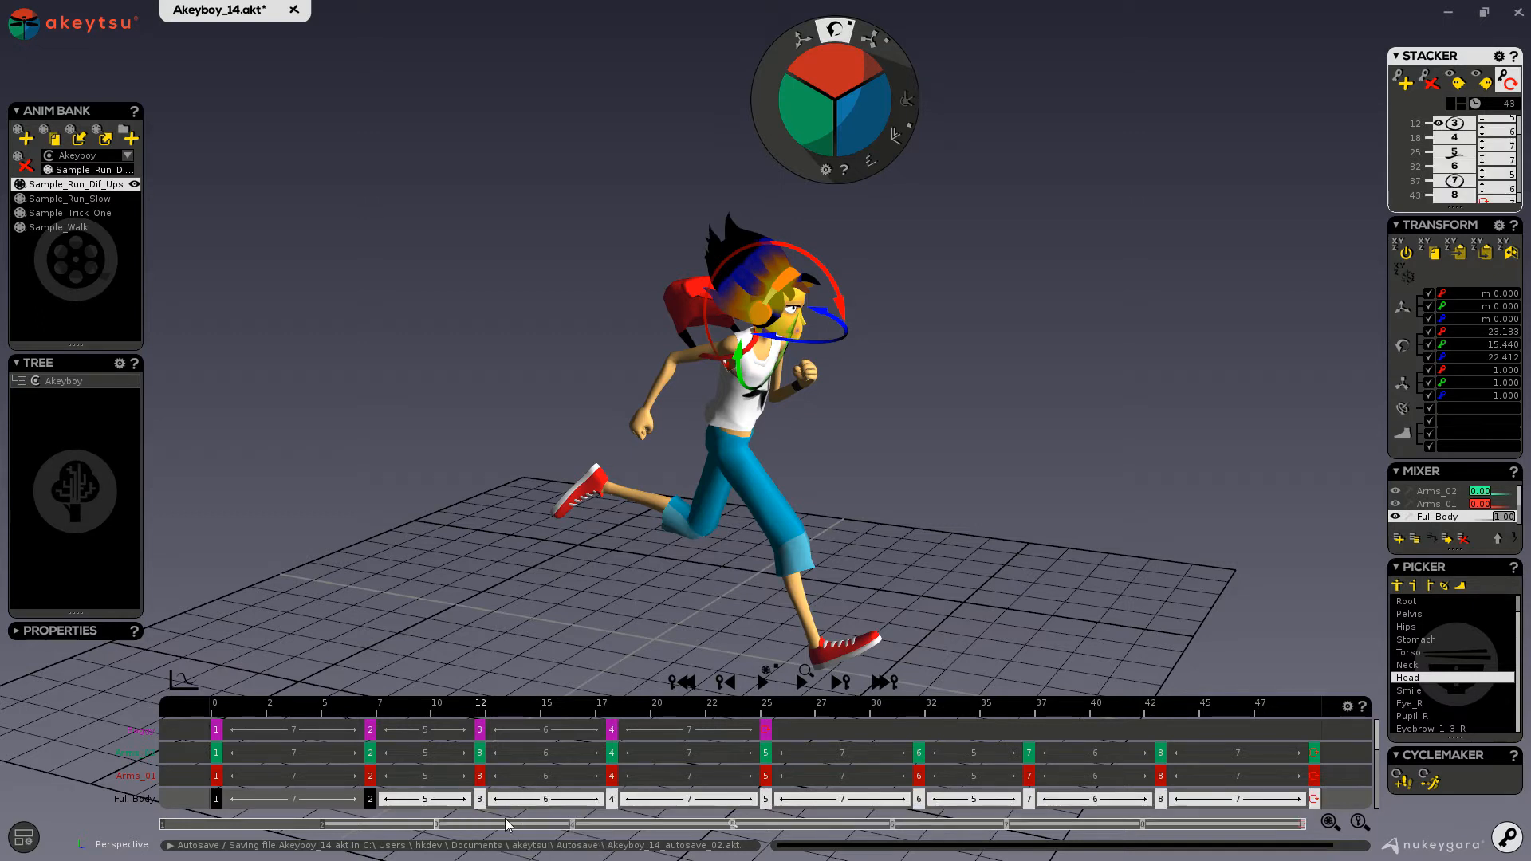
# Step: Turn on the visibility of the Head layer and make it the active layer, with the timeline at frame 18
pyautogui.scroll(2, 519, 778)
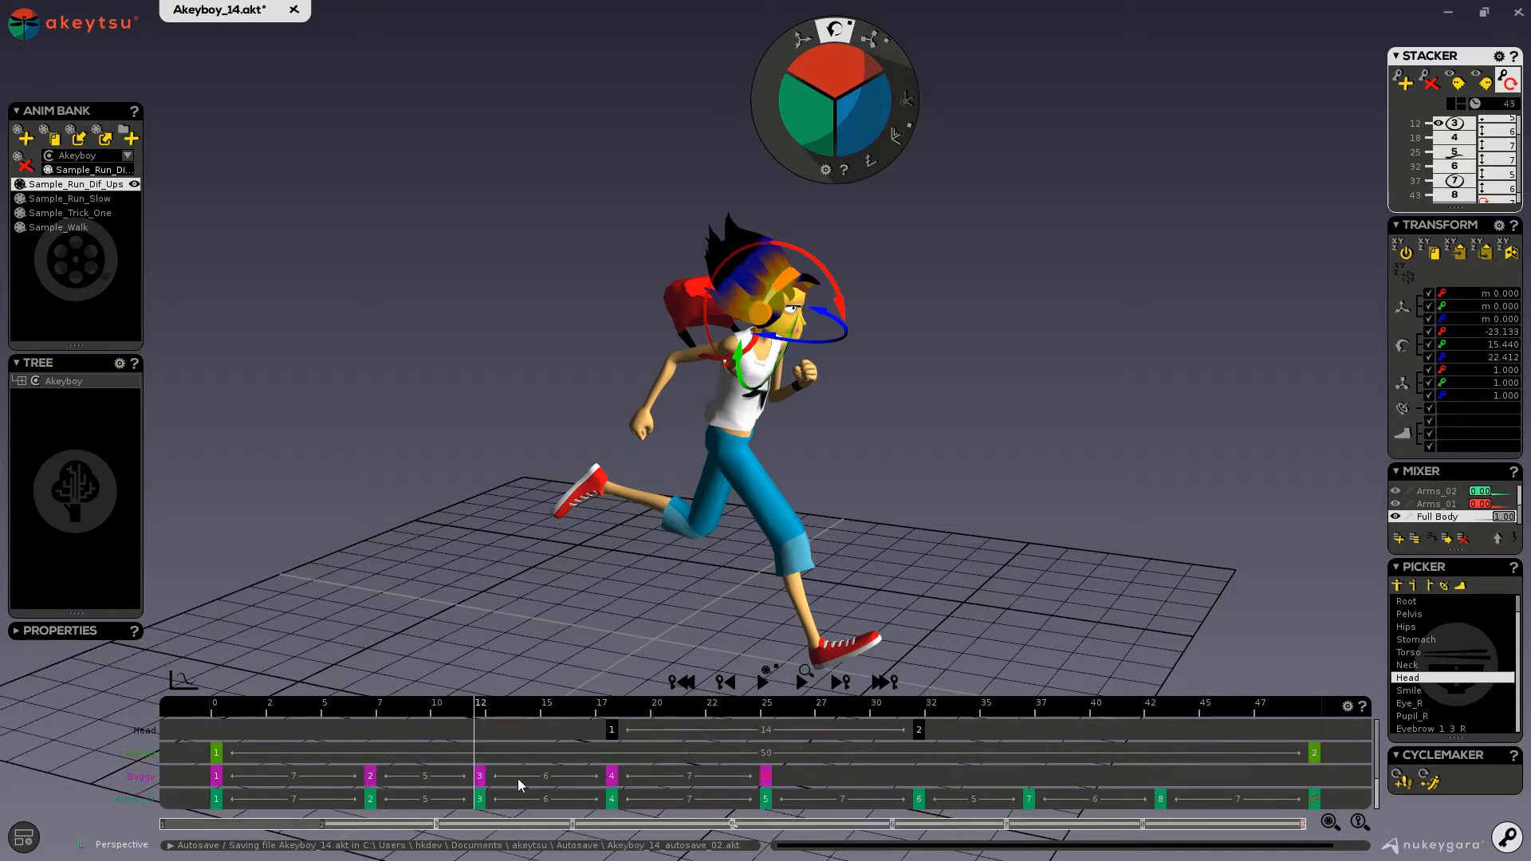
pyautogui.click(612, 731)
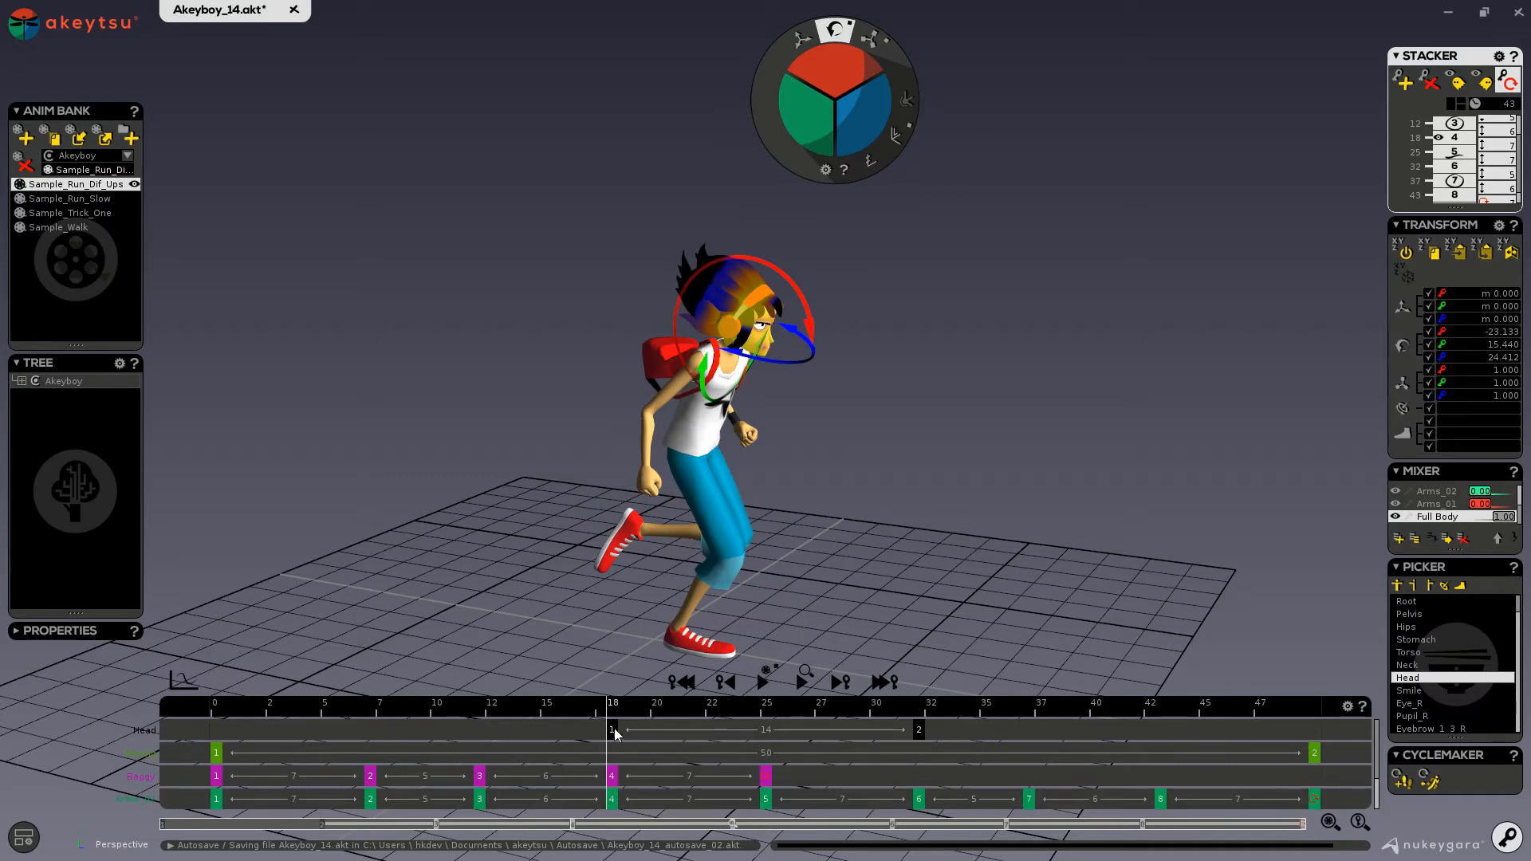
pyautogui.scroll(3, 1458, 511)
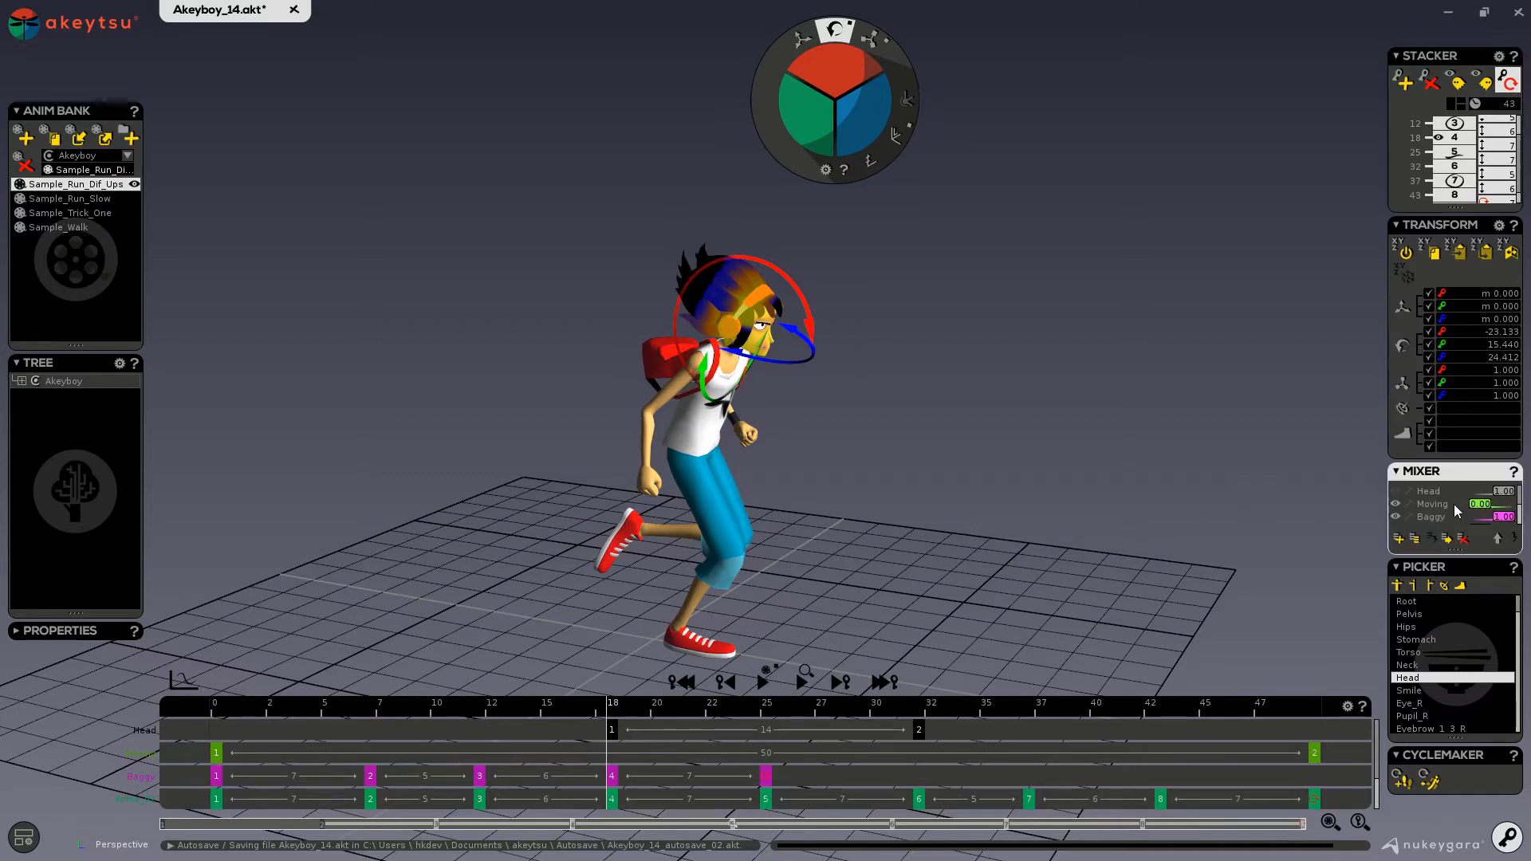
pyautogui.click(1396, 491)
pyautogui.click(1436, 492)
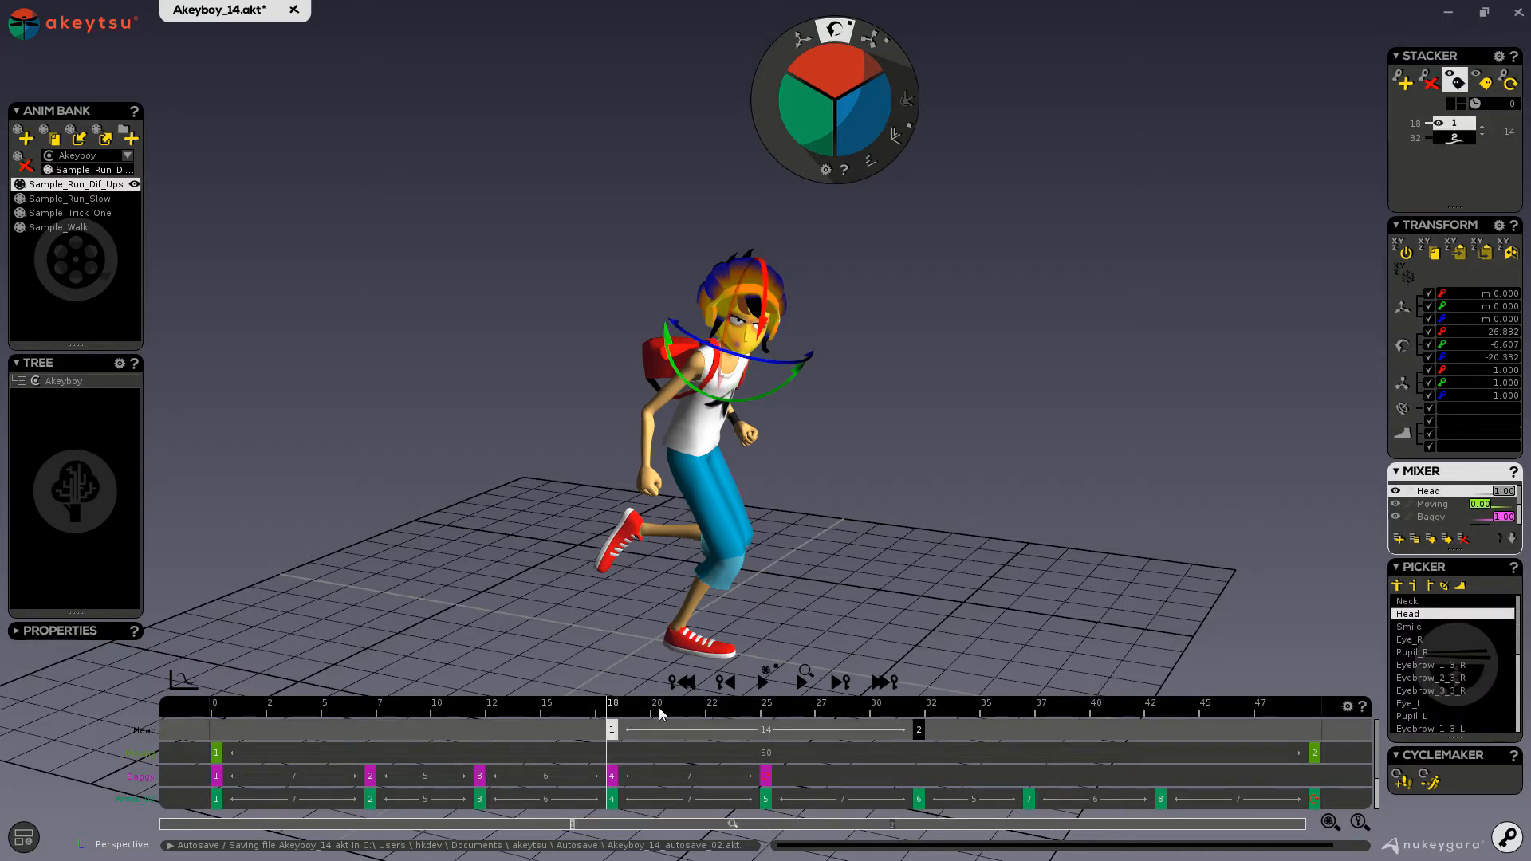
# Step: Scrub forward from frame 18 and briefly play the animation with the Head layer enabled
pyautogui.moveTo(616, 710); pyautogui.dragTo(771, 712)
pyautogui.click(765, 683)
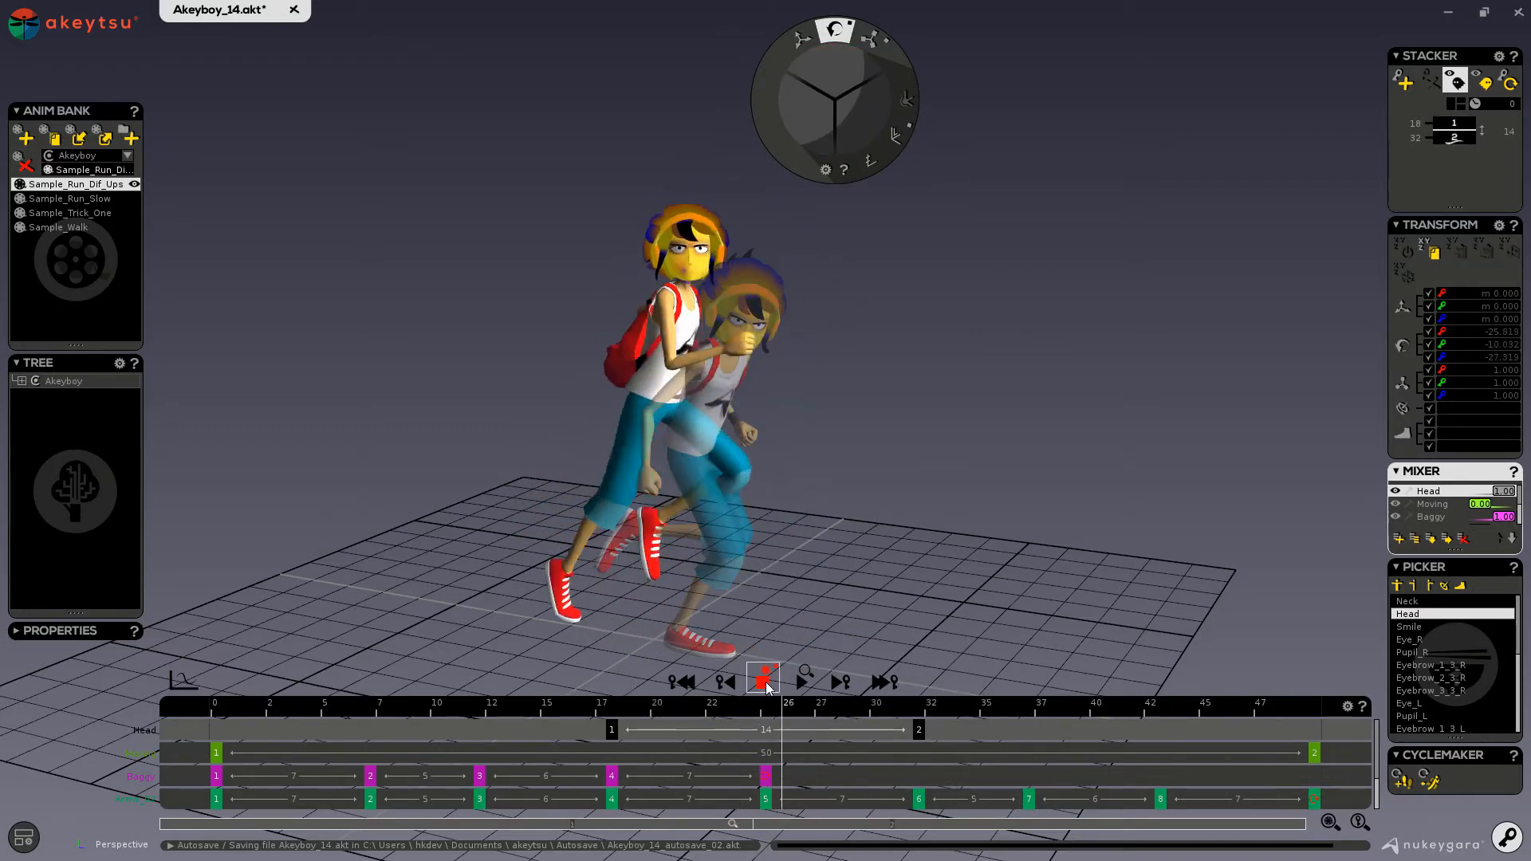
pyautogui.click(765, 683)
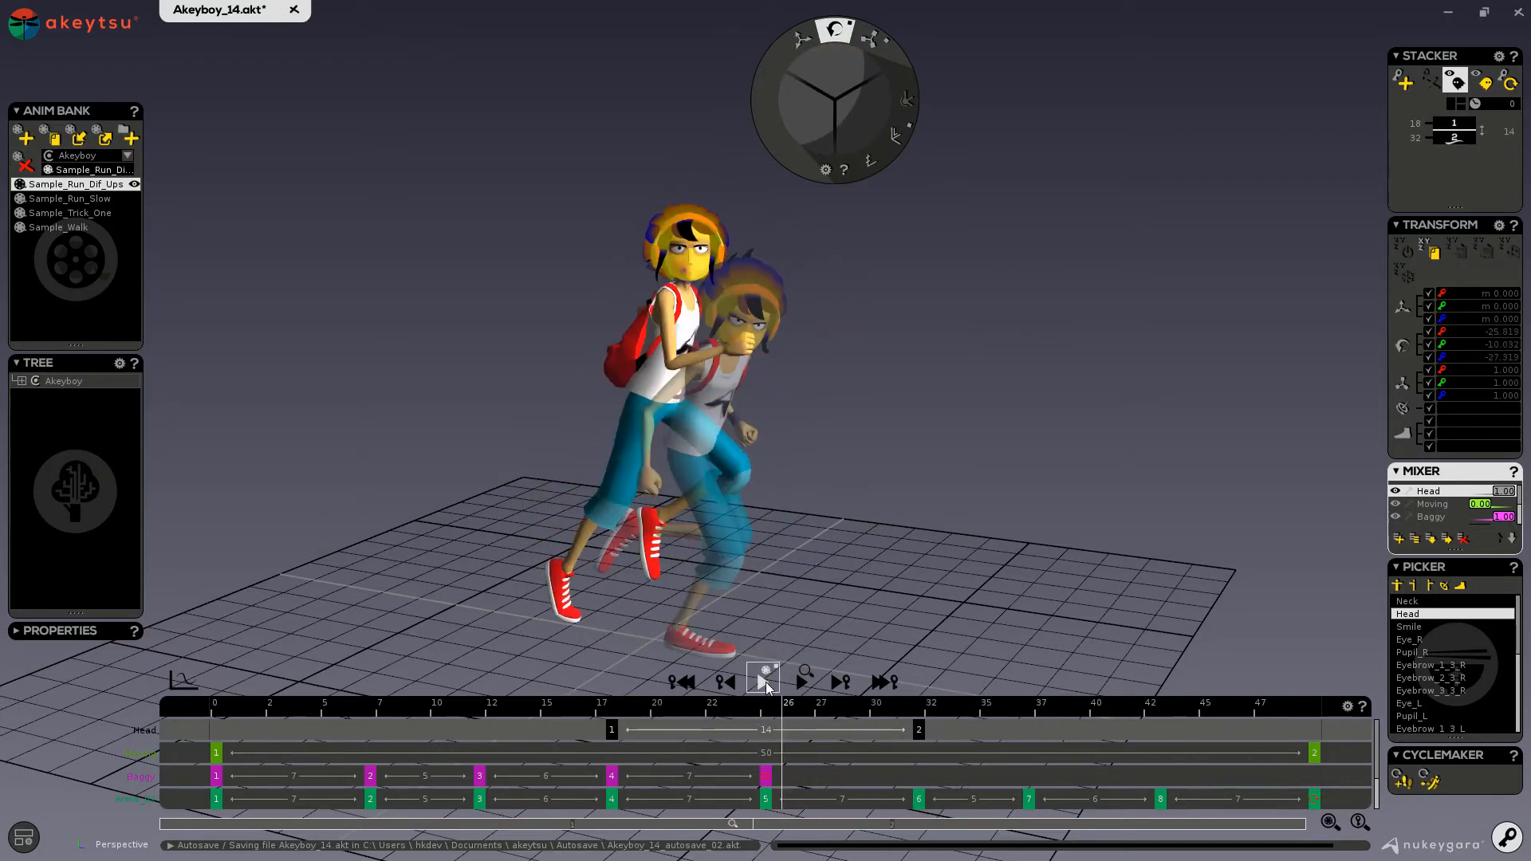
# Step: Create a fade-in on the Head layer's key at frame 18 and a fade-out on its key at frame 32
pyautogui.click(614, 729)
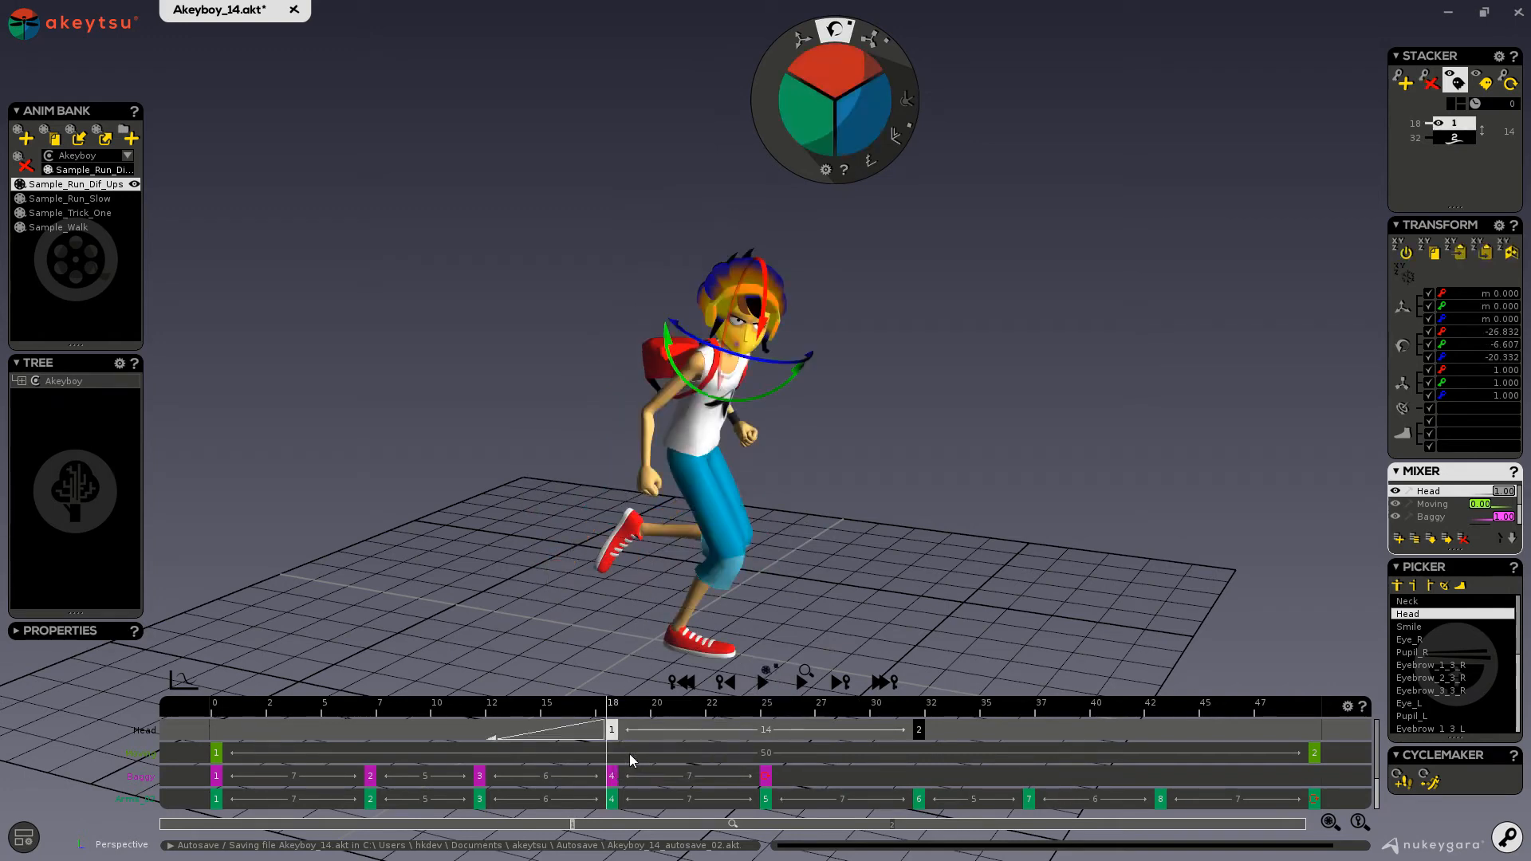
pyautogui.rightClick(920, 732)
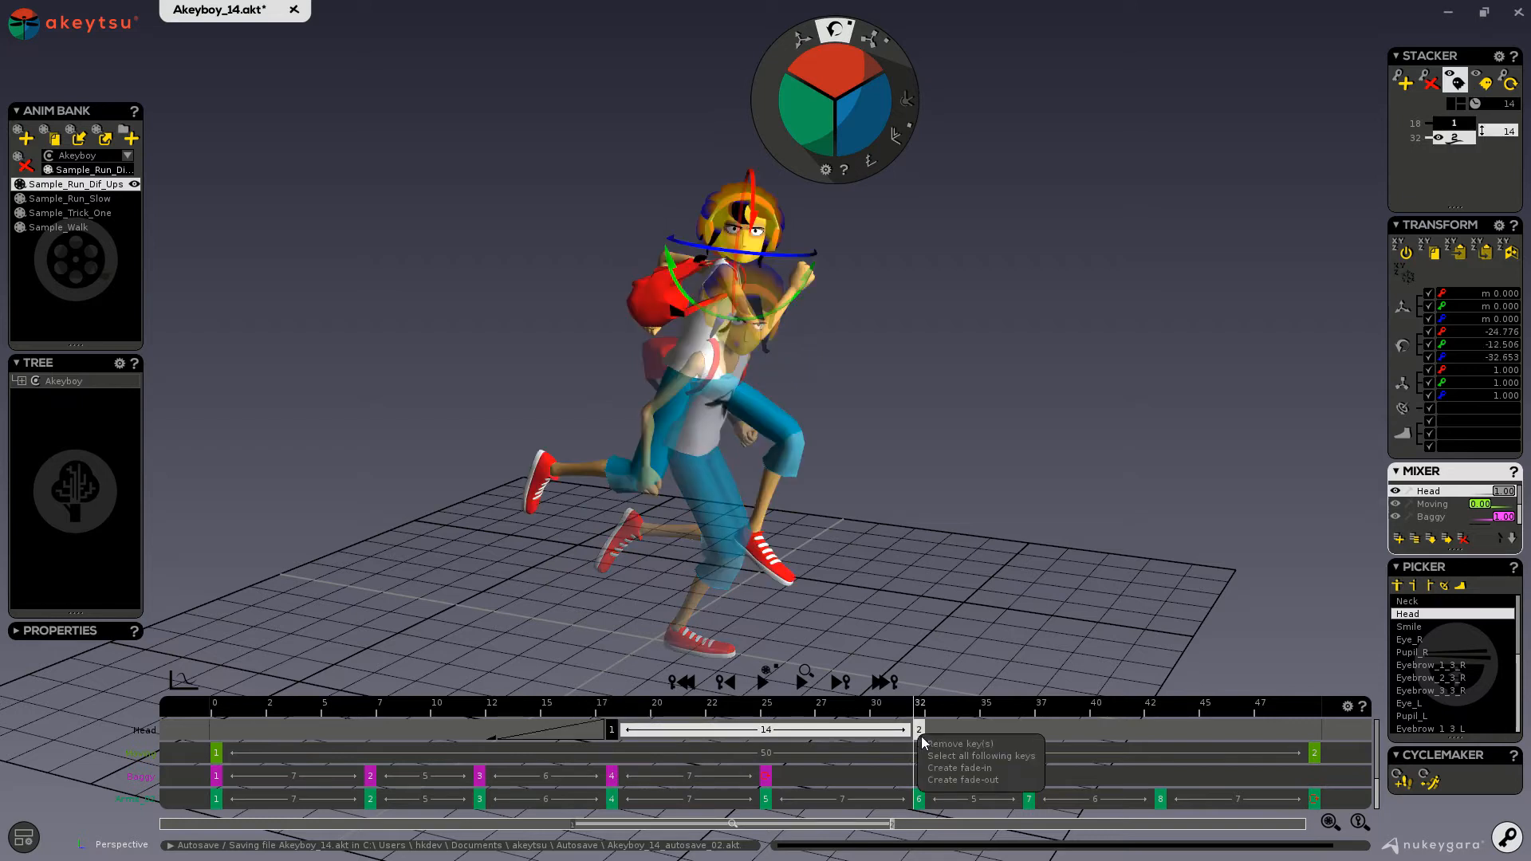
# Step: Scrub the timeline from frame 0 to frame 39 to check the Head layer's fades
pyautogui.click(214, 708)
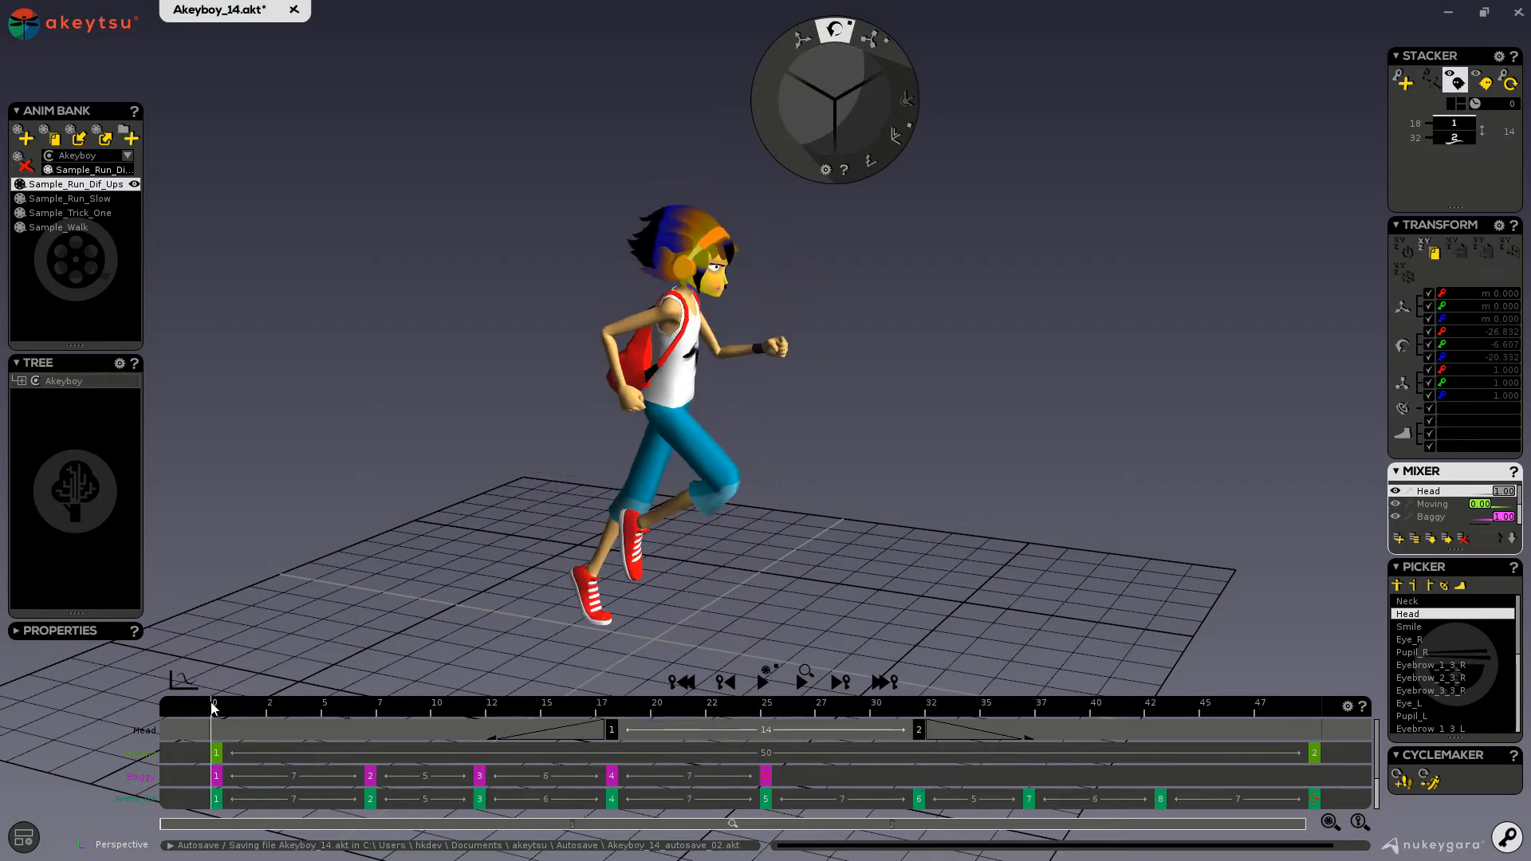
pyautogui.moveTo(209, 710); pyautogui.dragTo(451, 721)
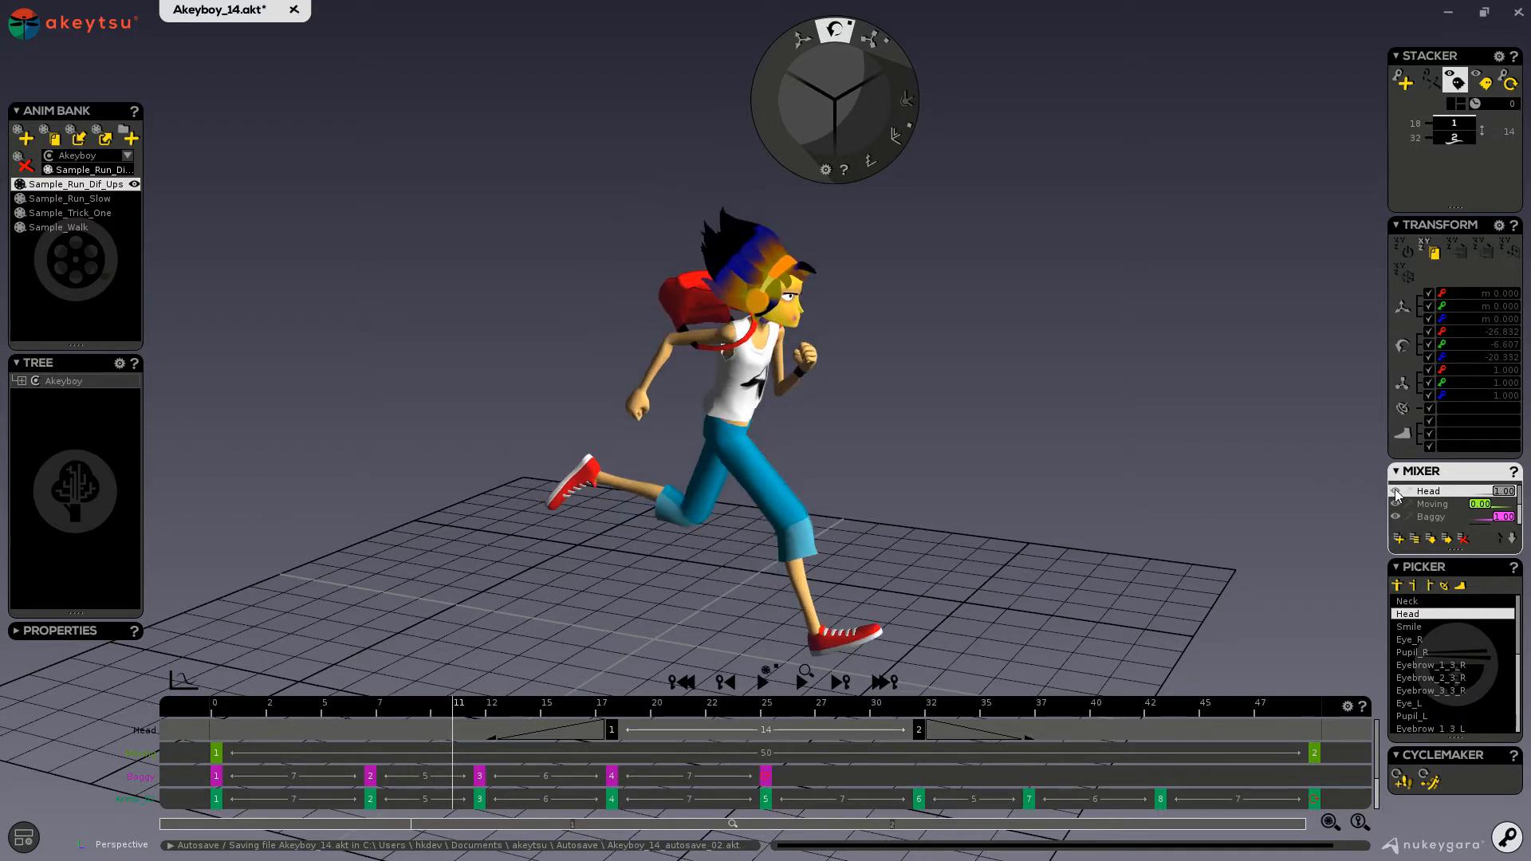
pyautogui.moveTo(461, 709); pyautogui.dragTo(1061, 745)
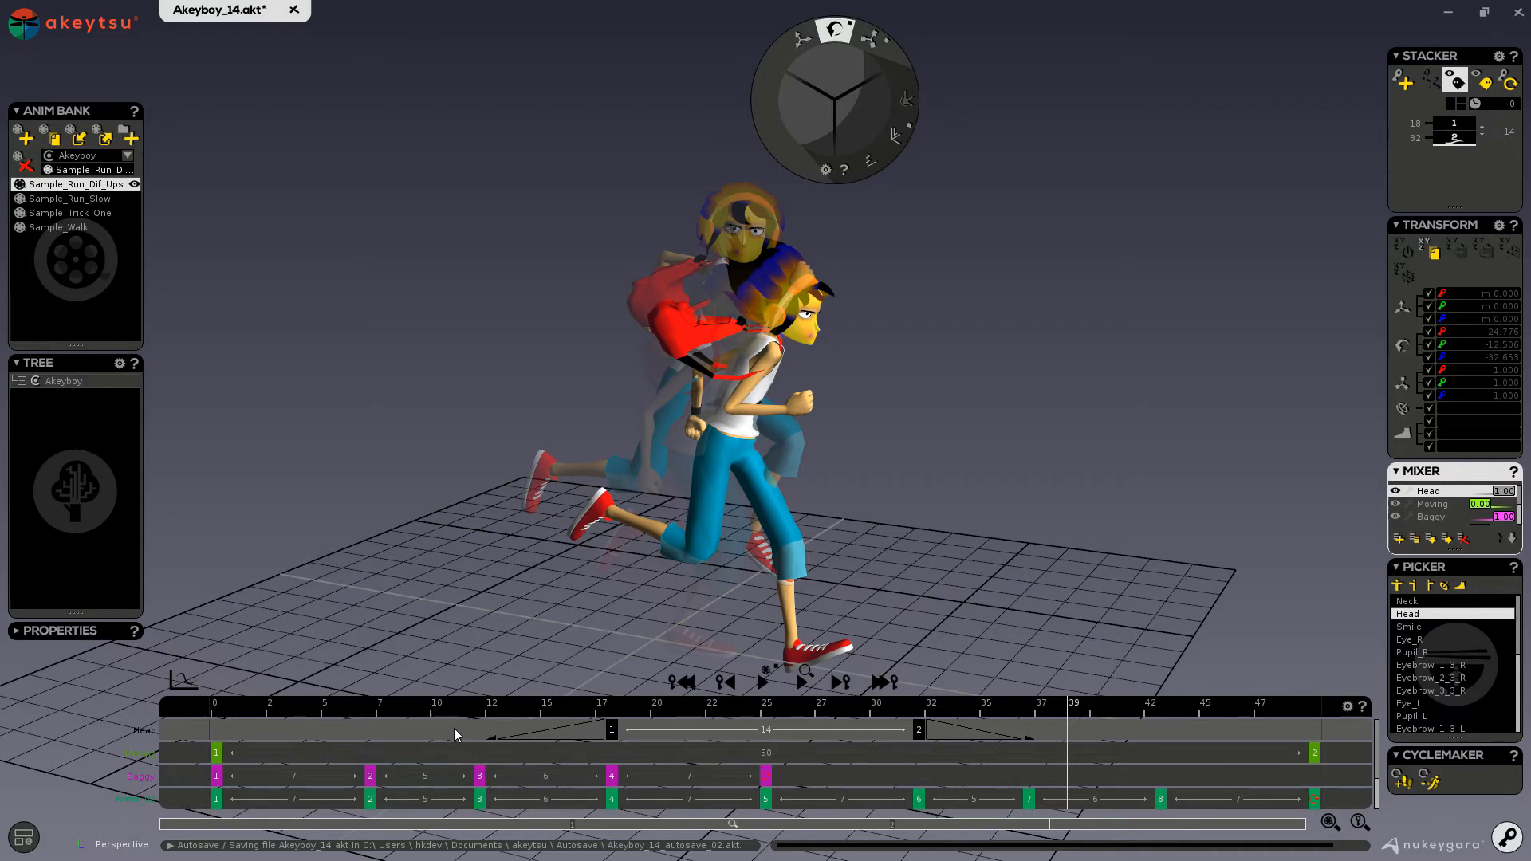
# Step: Switch to the Sample_Walk animation to view its timeline, and return to Sample_Run_Dif_Ups
pyautogui.click(80, 226)
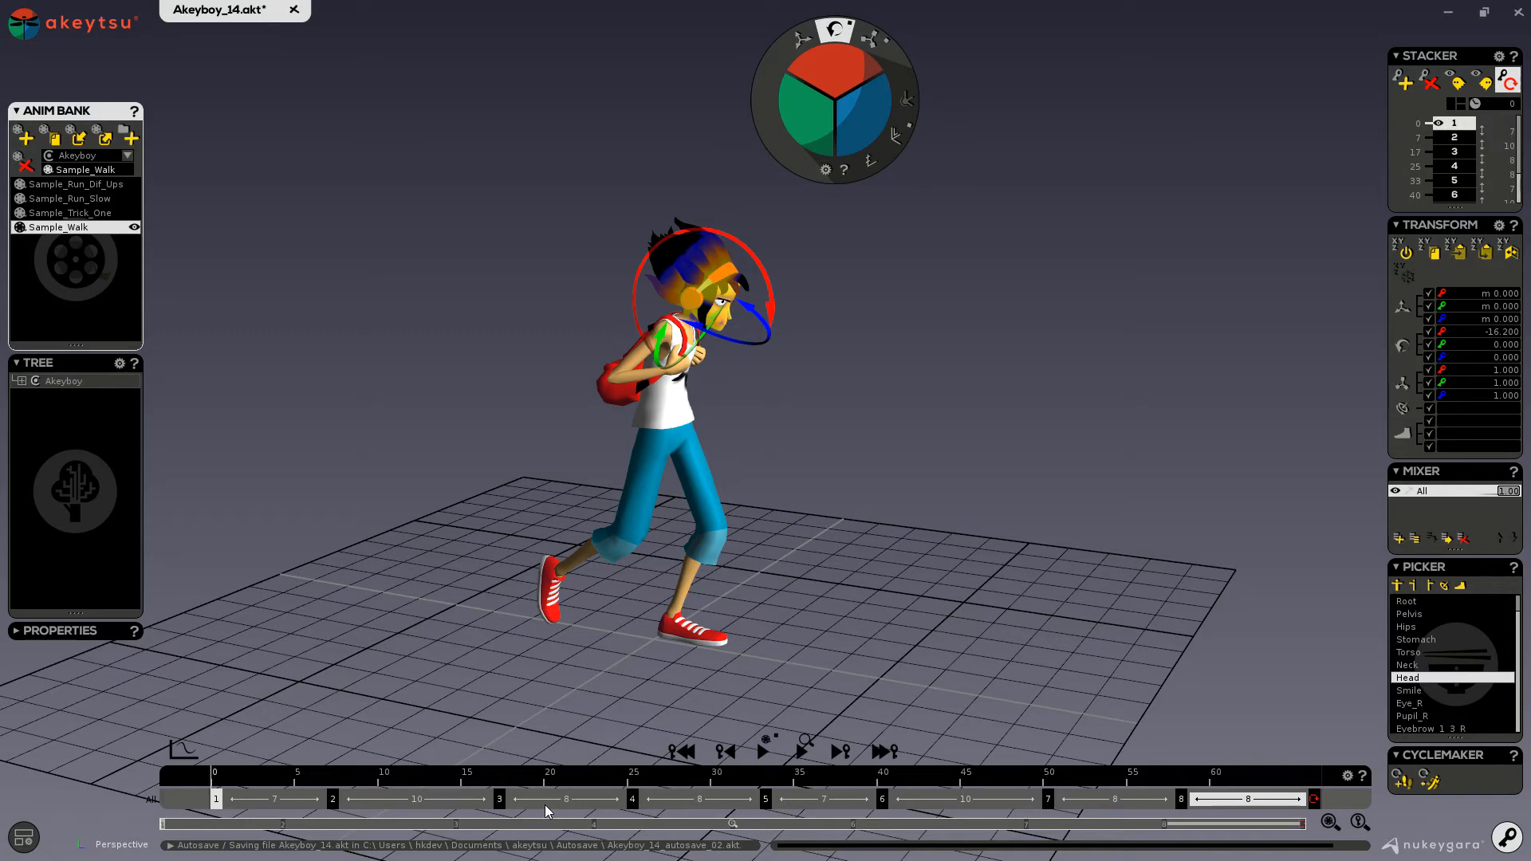
pyautogui.click(67, 187)
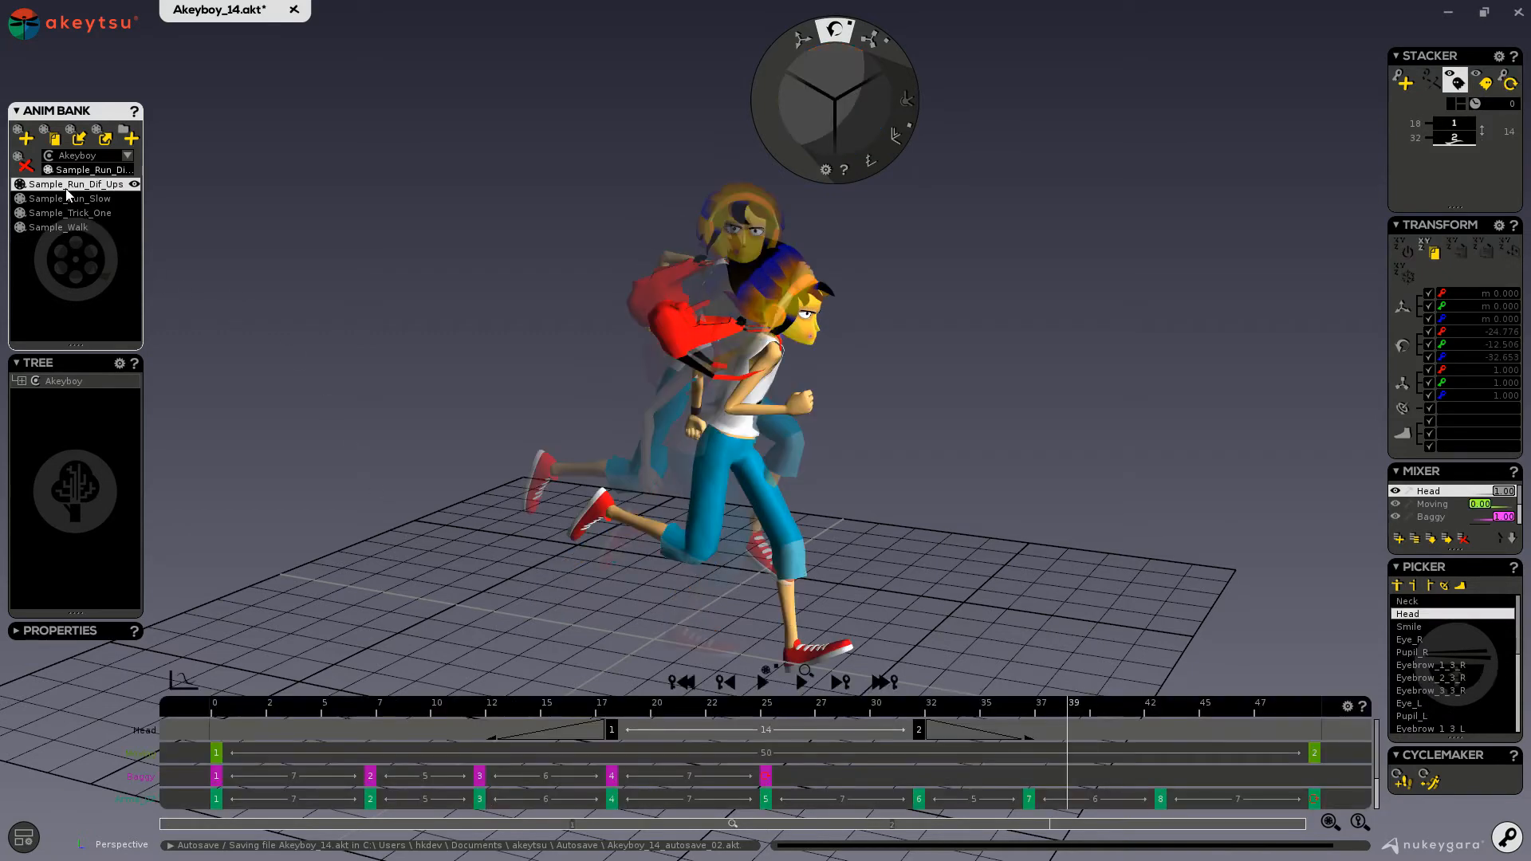
# Step: Move the timeline to its start and to frame 25, returning to the previous Head key at frame 18
pyautogui.scroll(-2, 772, 784)
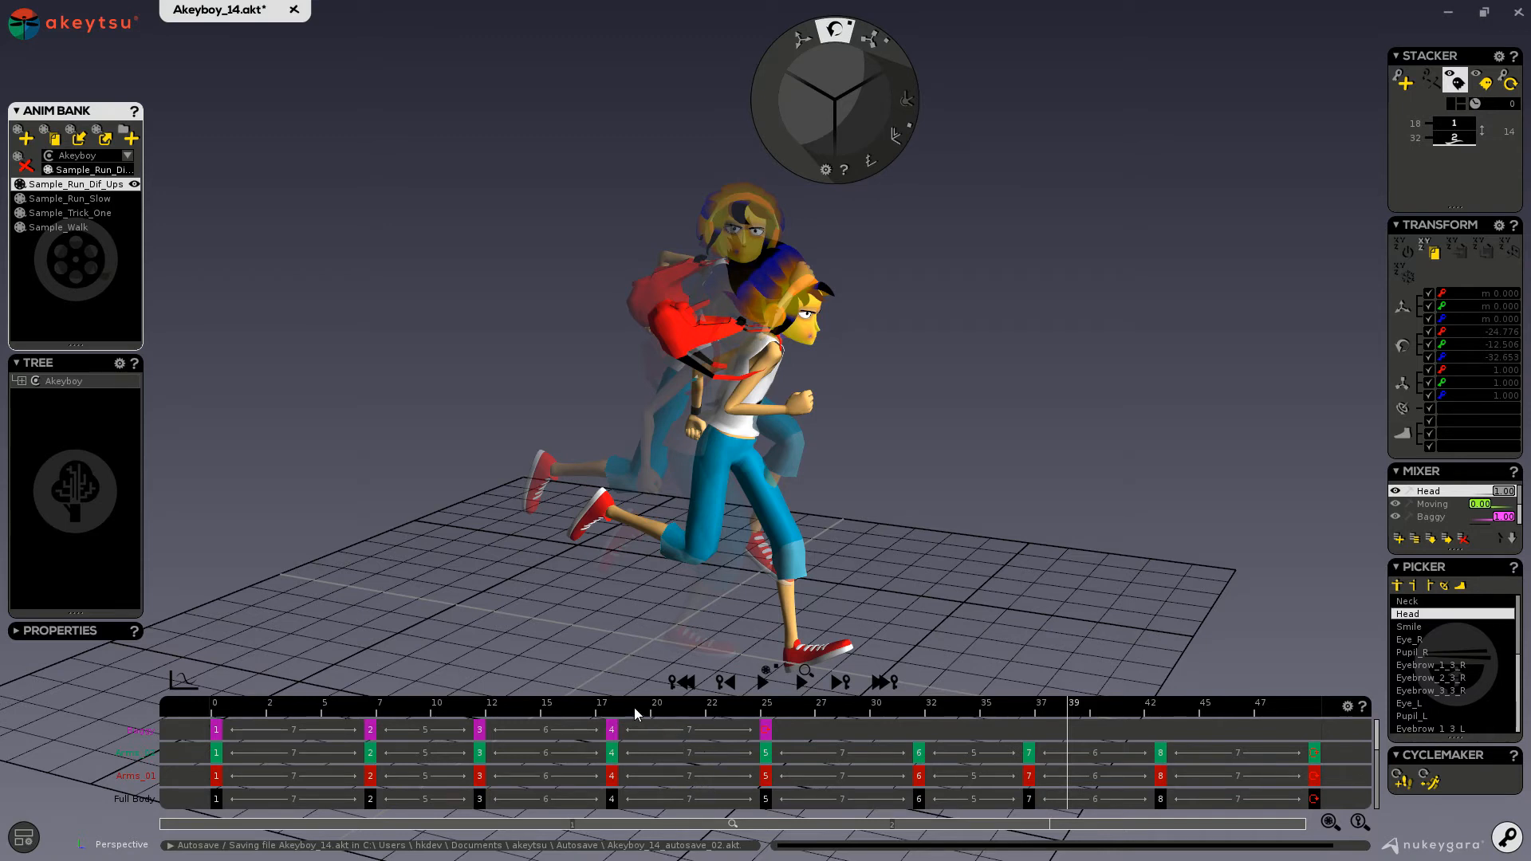
pyautogui.click(691, 688)
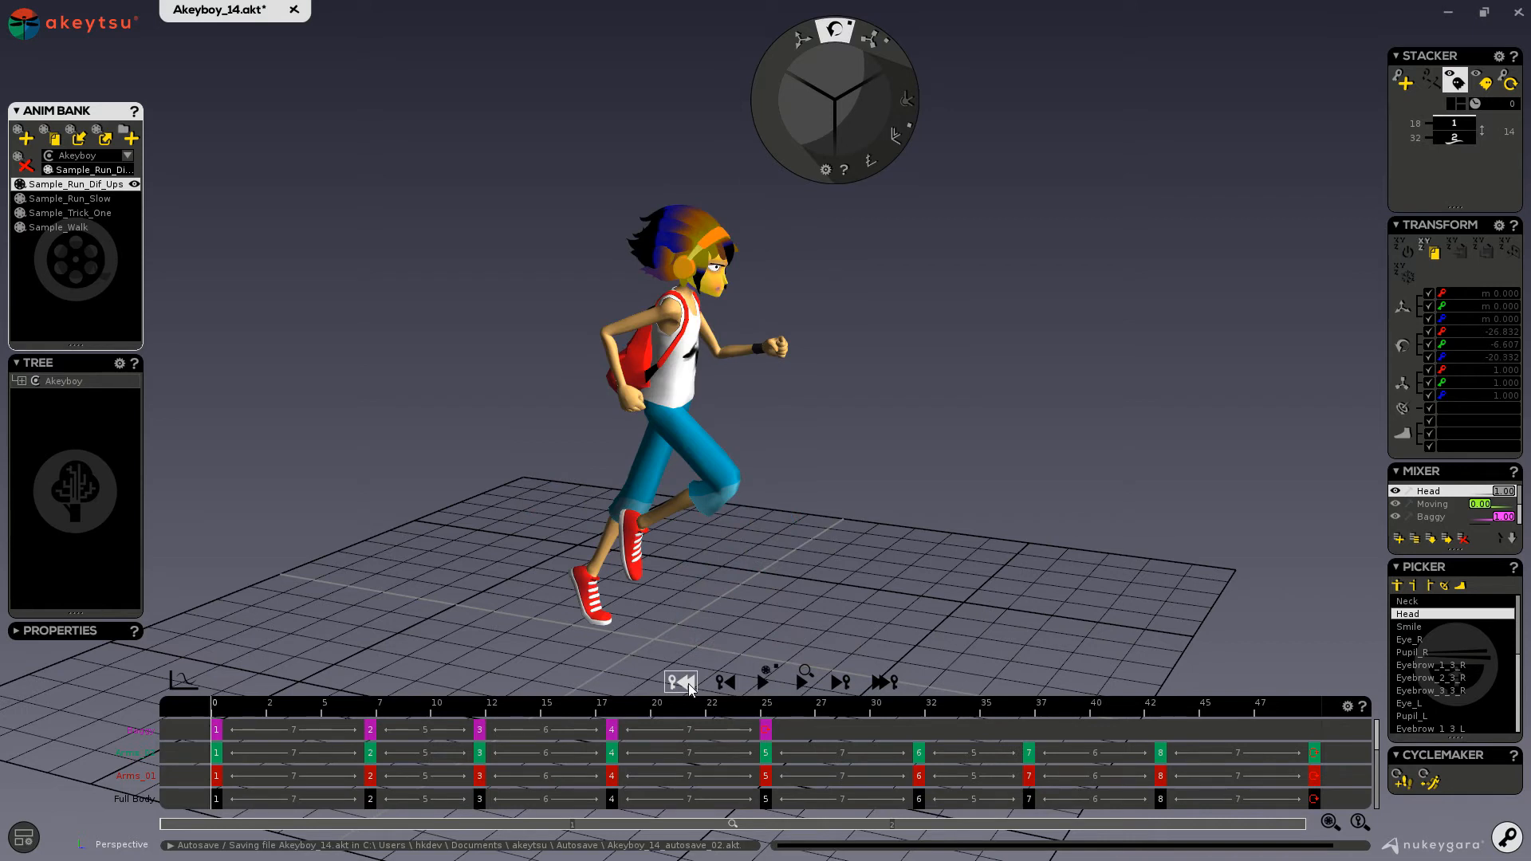
pyautogui.click(763, 732)
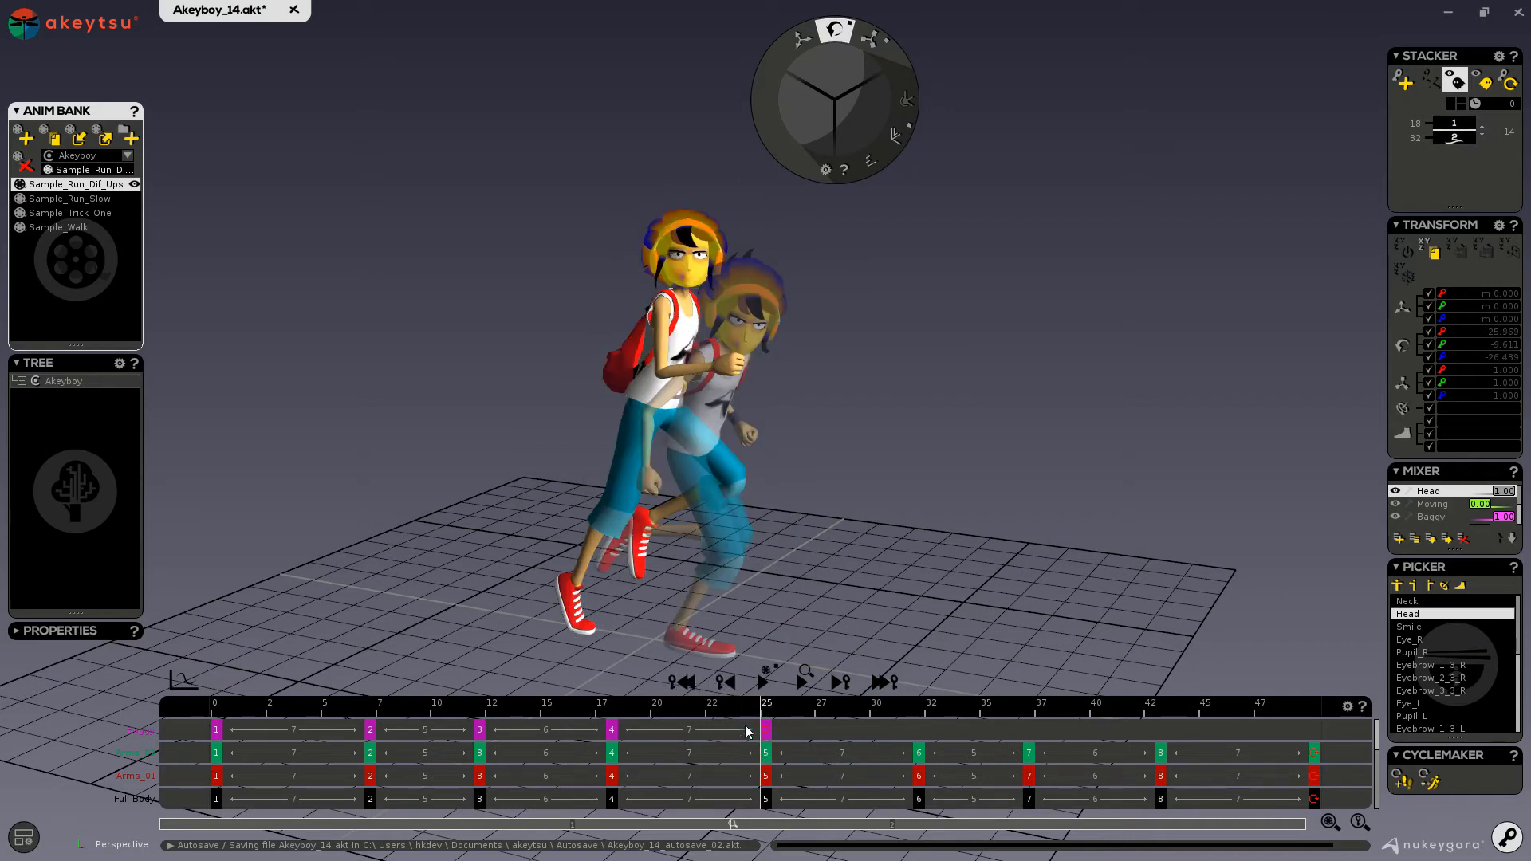
pyautogui.click(733, 681)
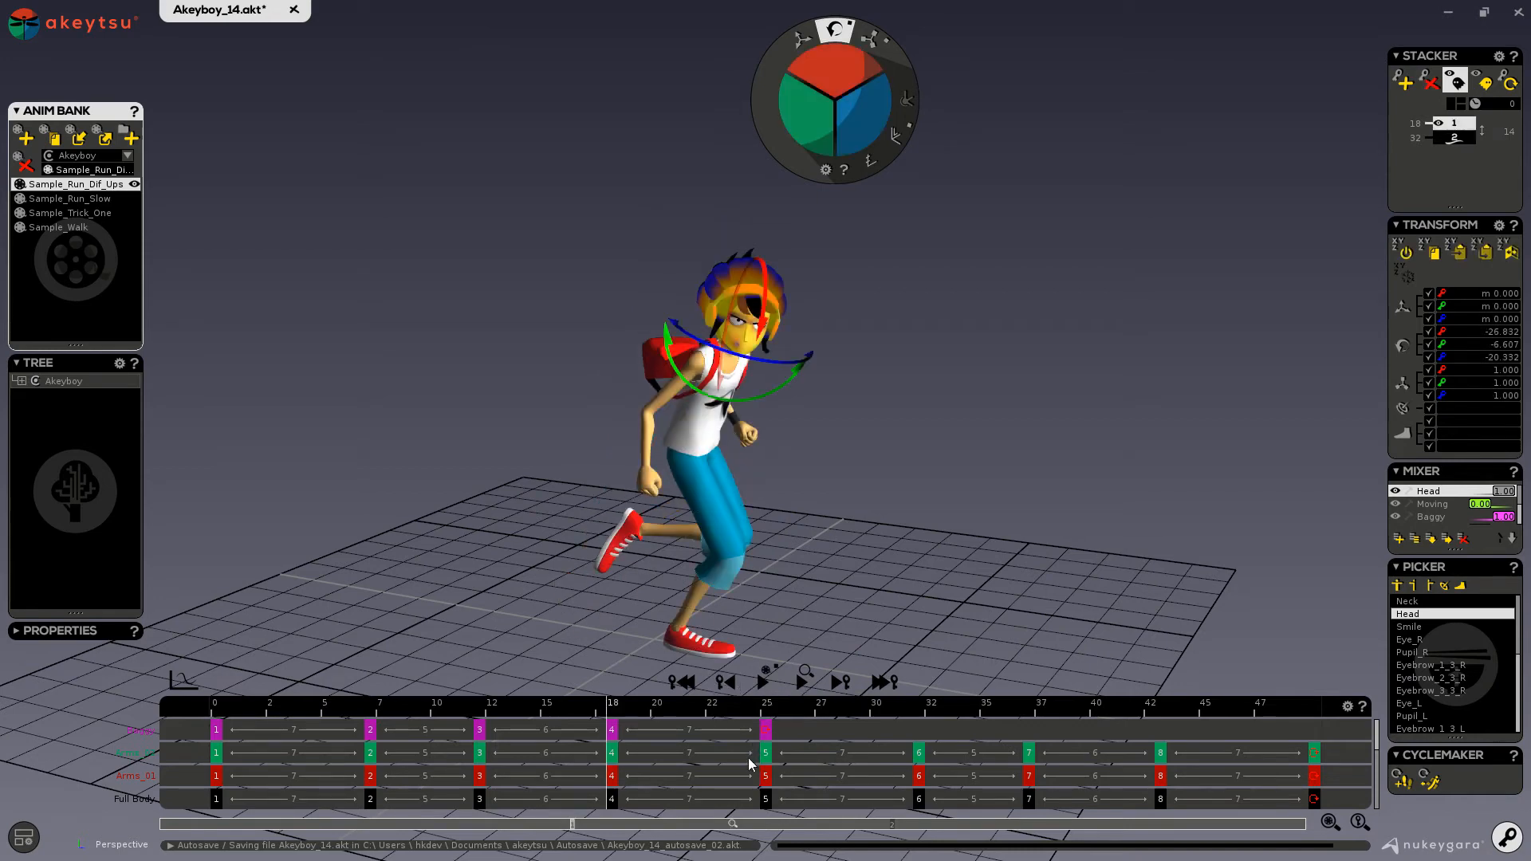
pyautogui.scroll(-3, 1428, 520)
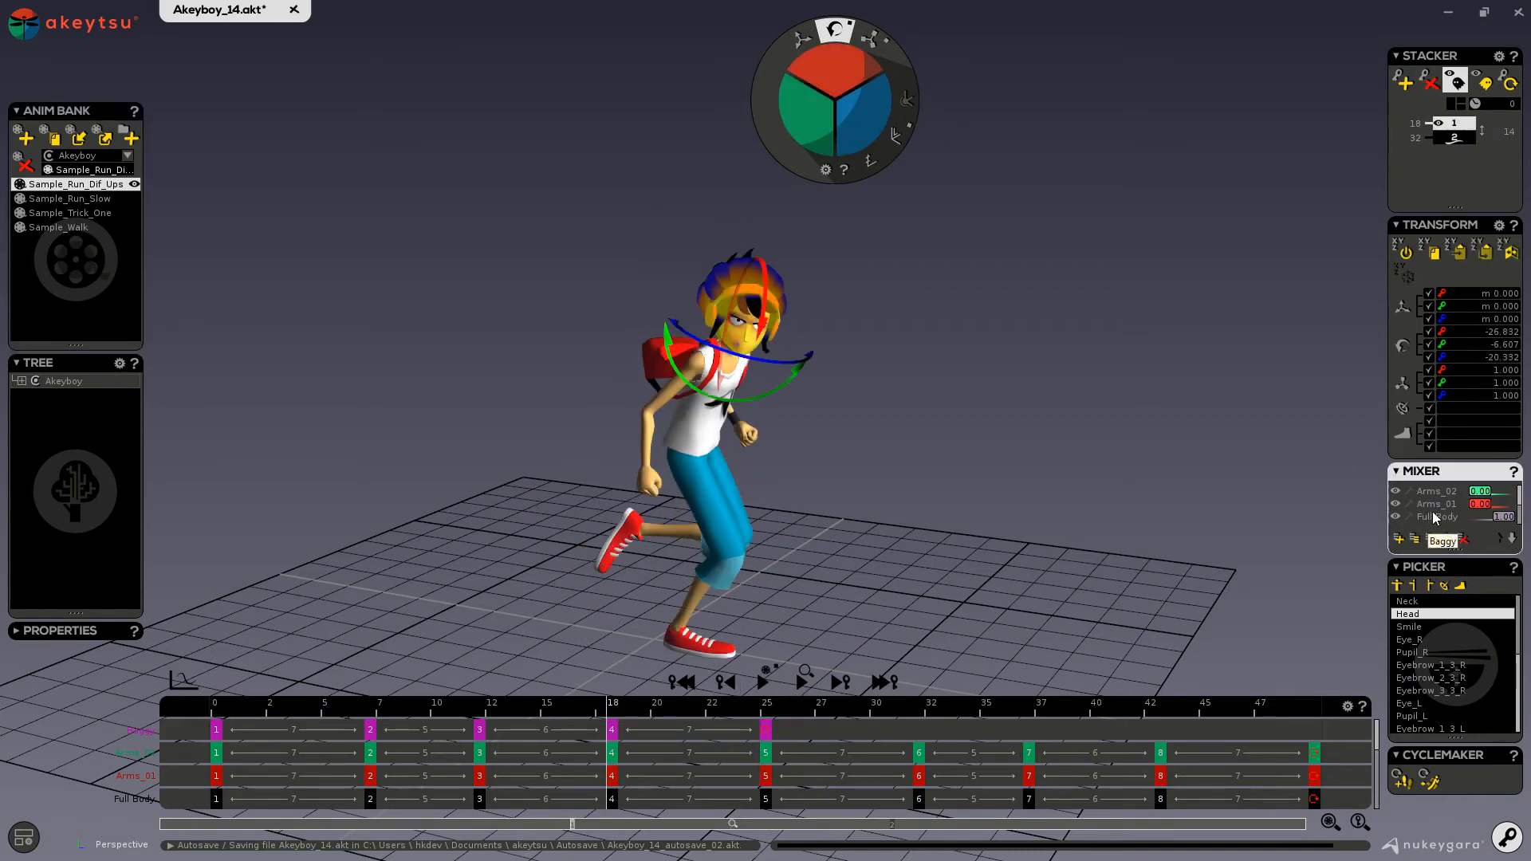
# Step: Make Full Body the active layer, then play the full animation and stop it
pyautogui.click(1435, 516)
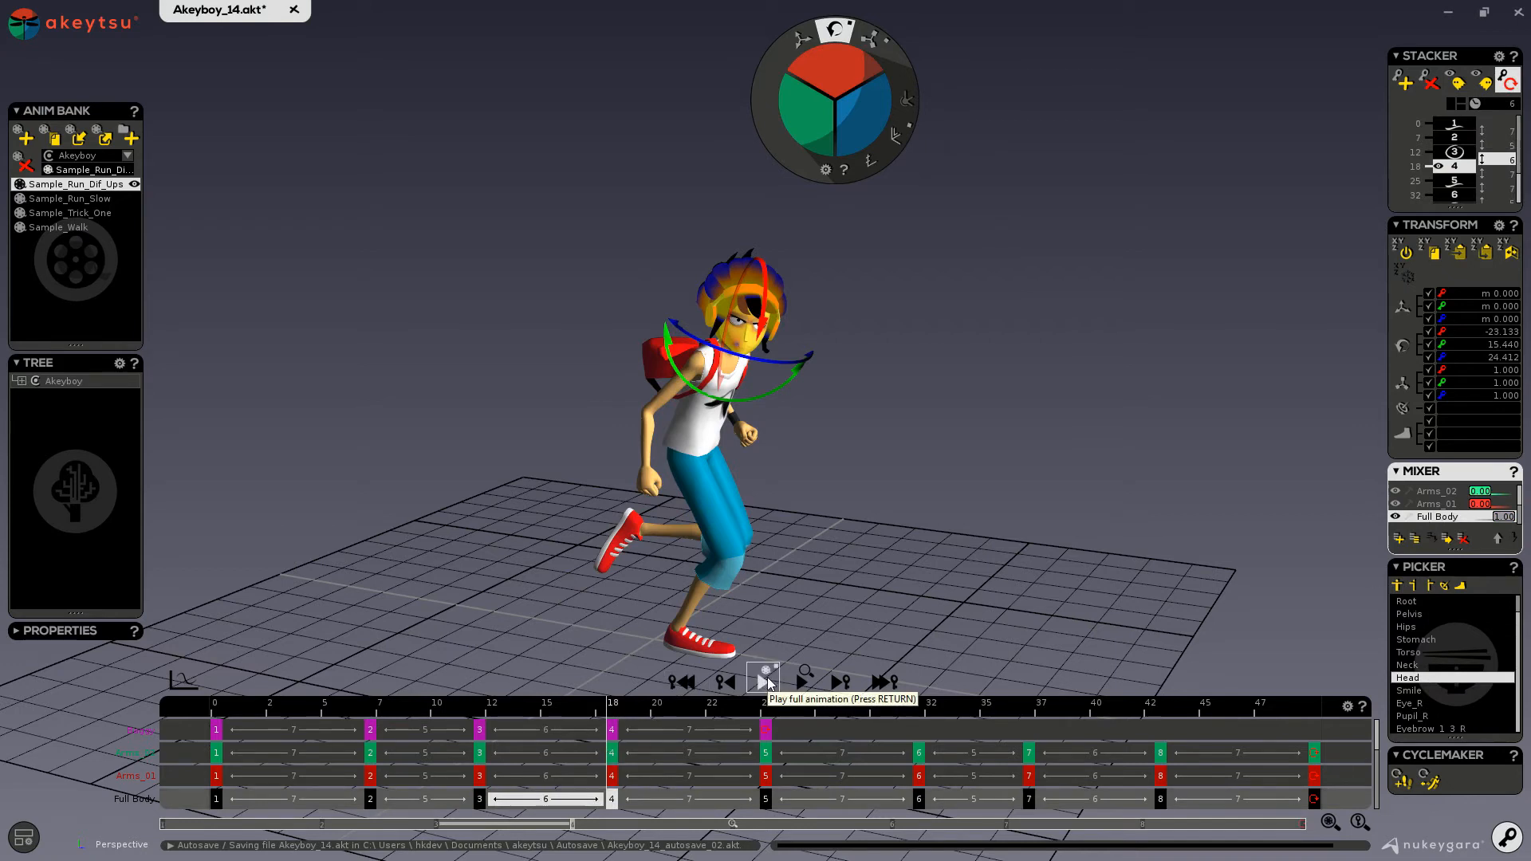
pyautogui.click(768, 682)
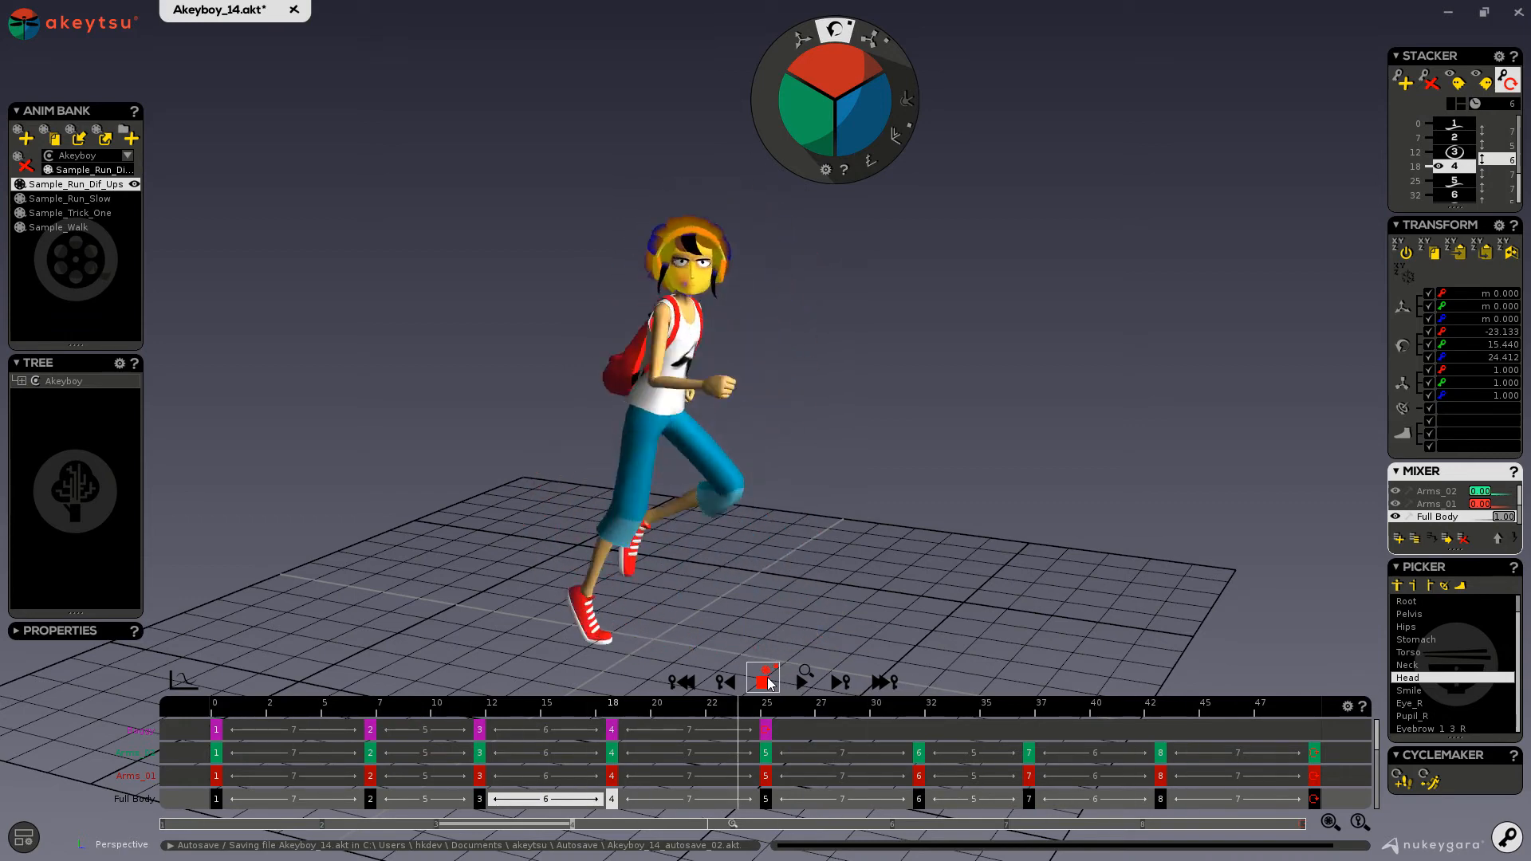
pyautogui.click(766, 682)
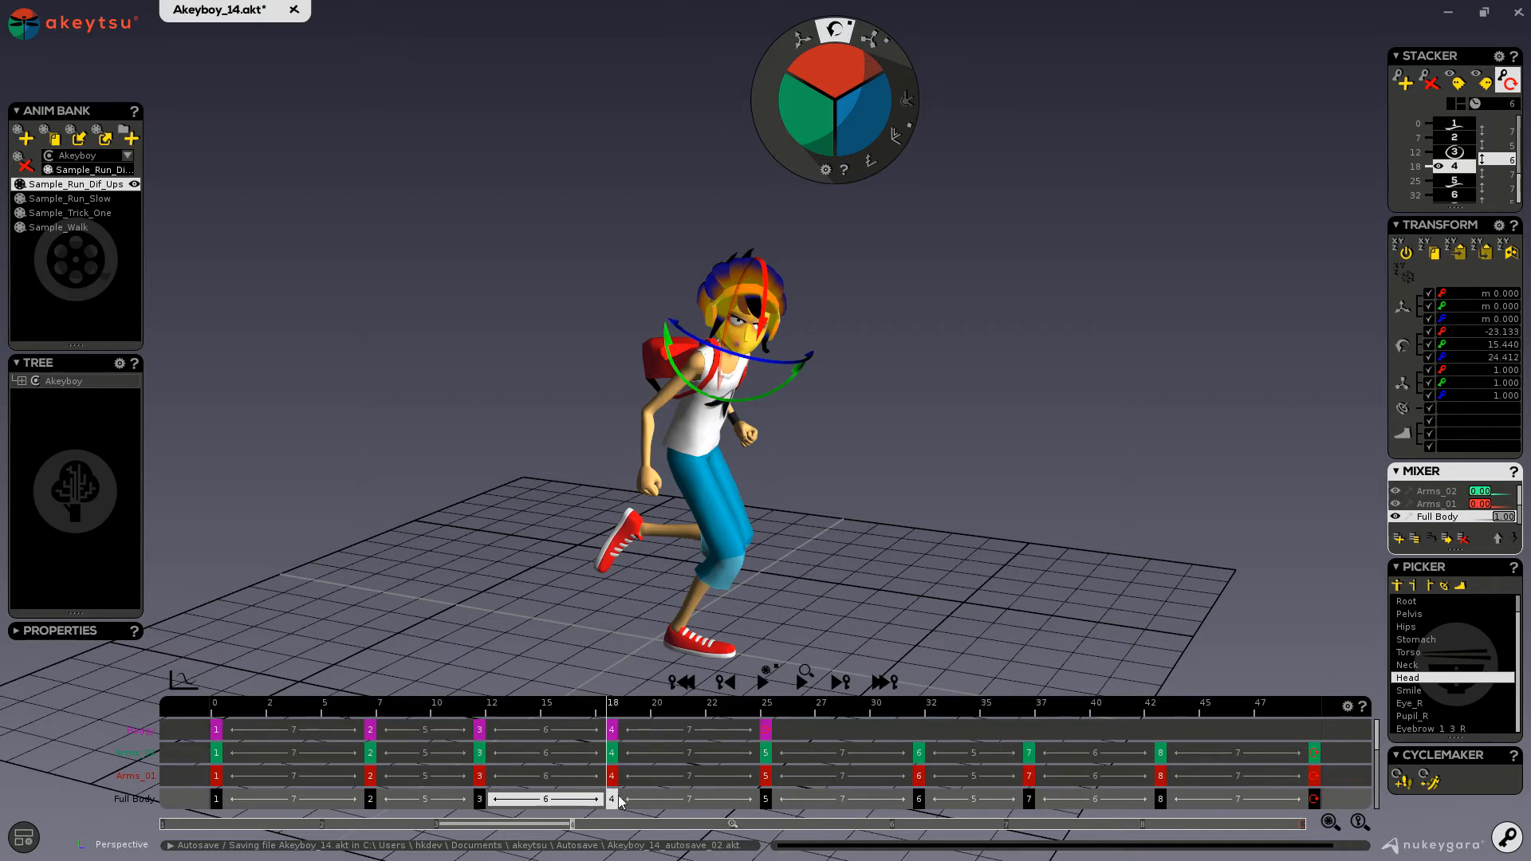
# Step: Add four keys to the Full Body layer after the key at frame 18, and preview the full animation
pyautogui.click(1403, 88)
pyautogui.click(1403, 88)
pyautogui.click(1403, 88)
pyautogui.click(1403, 87)
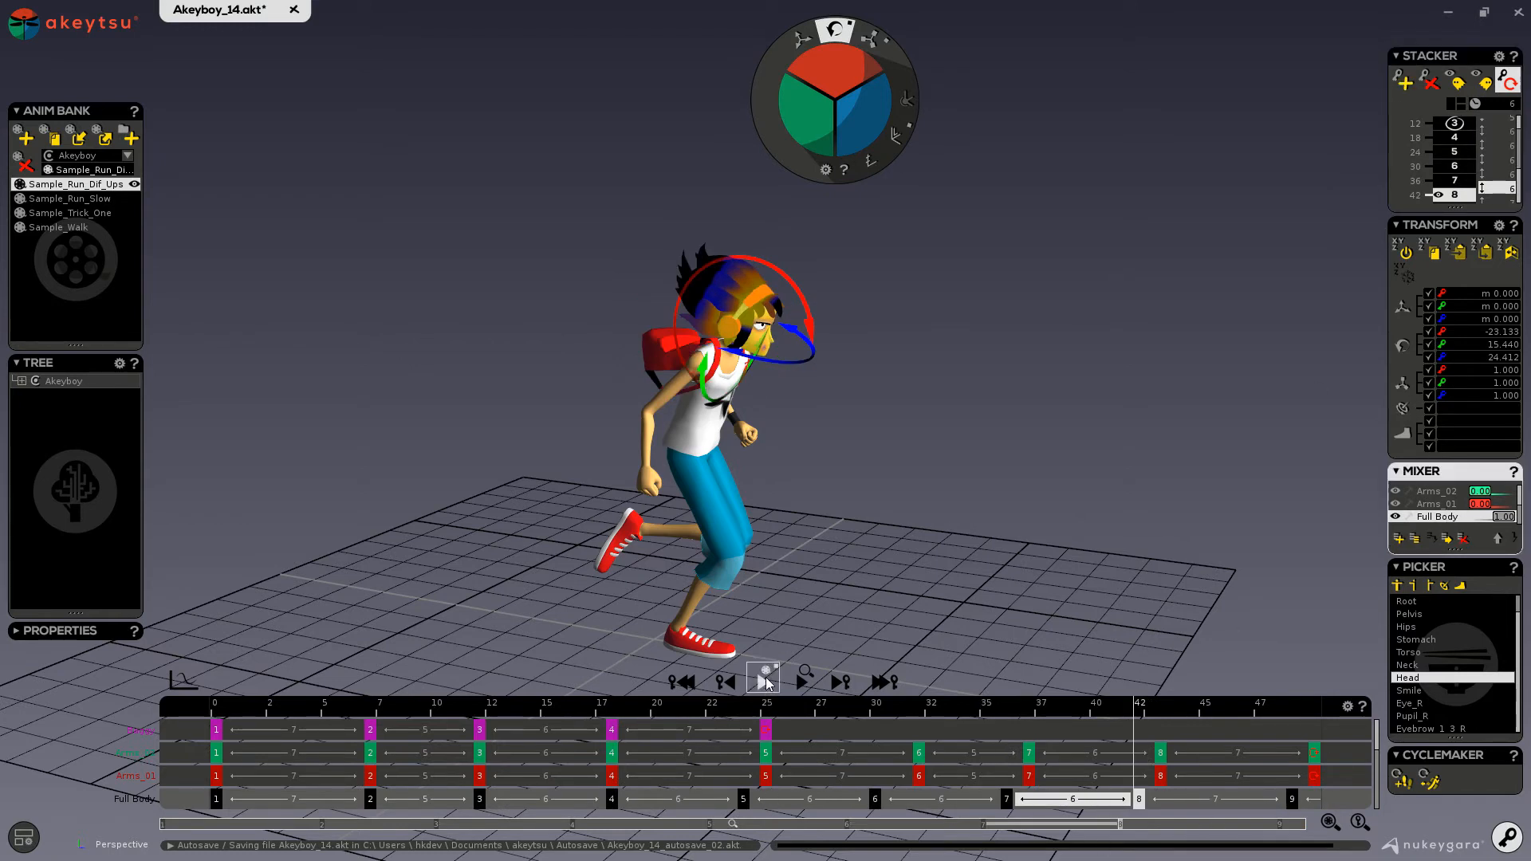
pyautogui.click(766, 679)
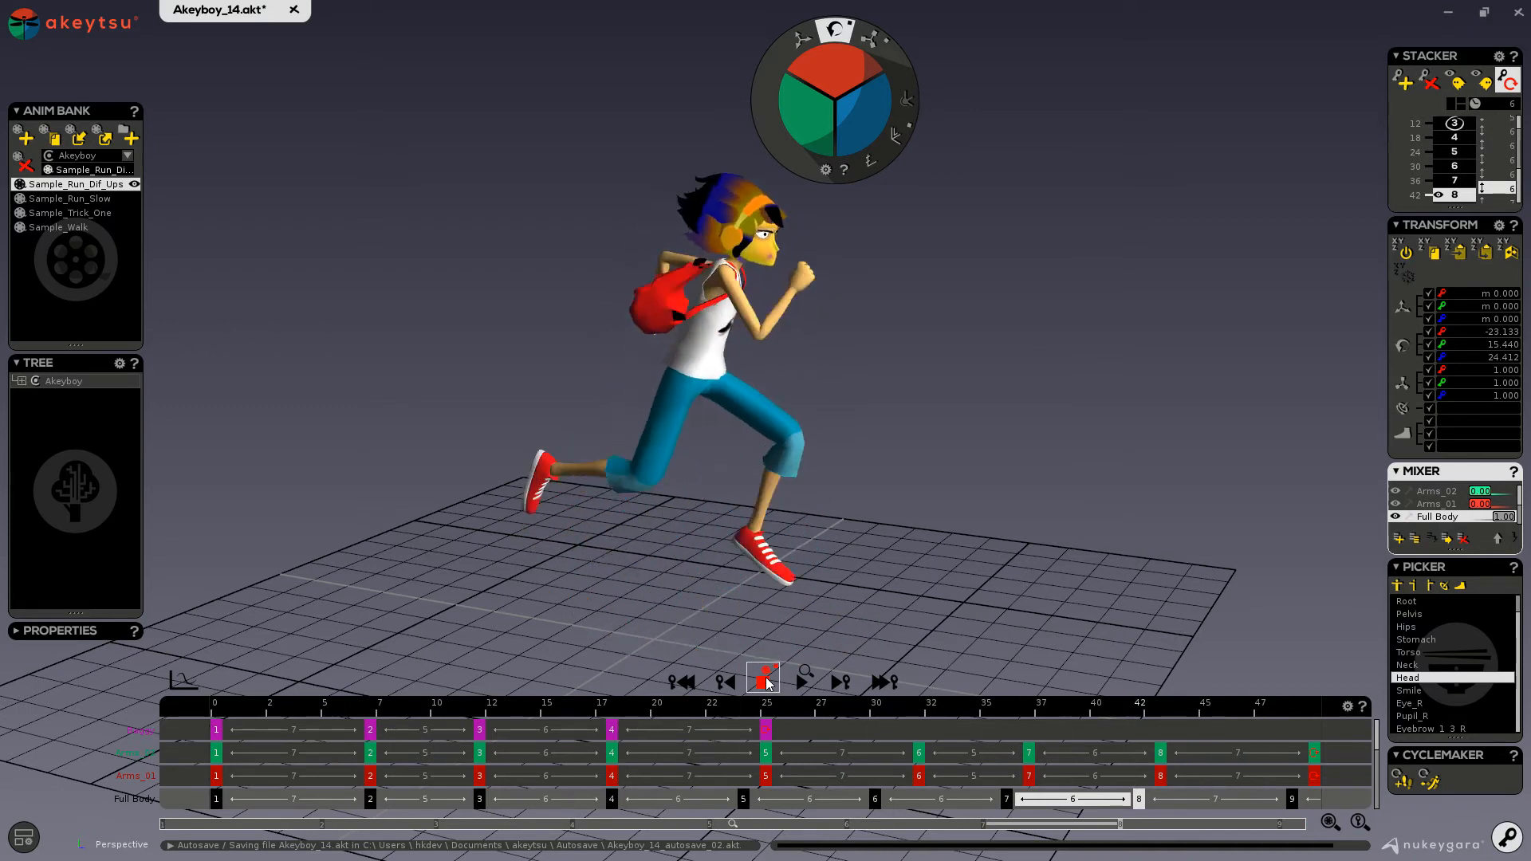
pyautogui.click(766, 679)
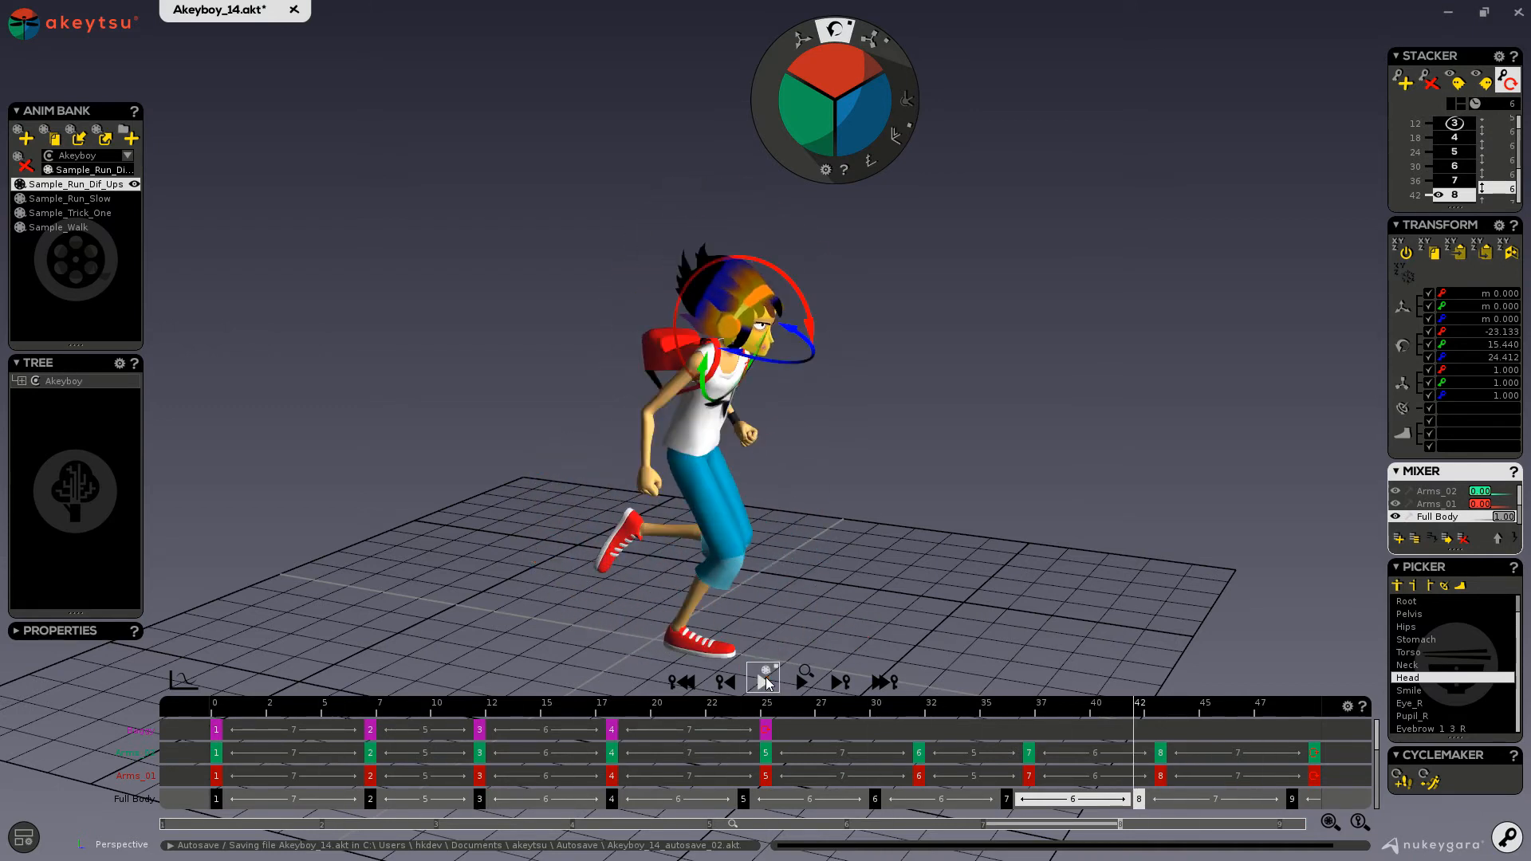
# Step: Fit the whole animation range in the timeline and play the full animation briefly
pyautogui.click(1330, 823)
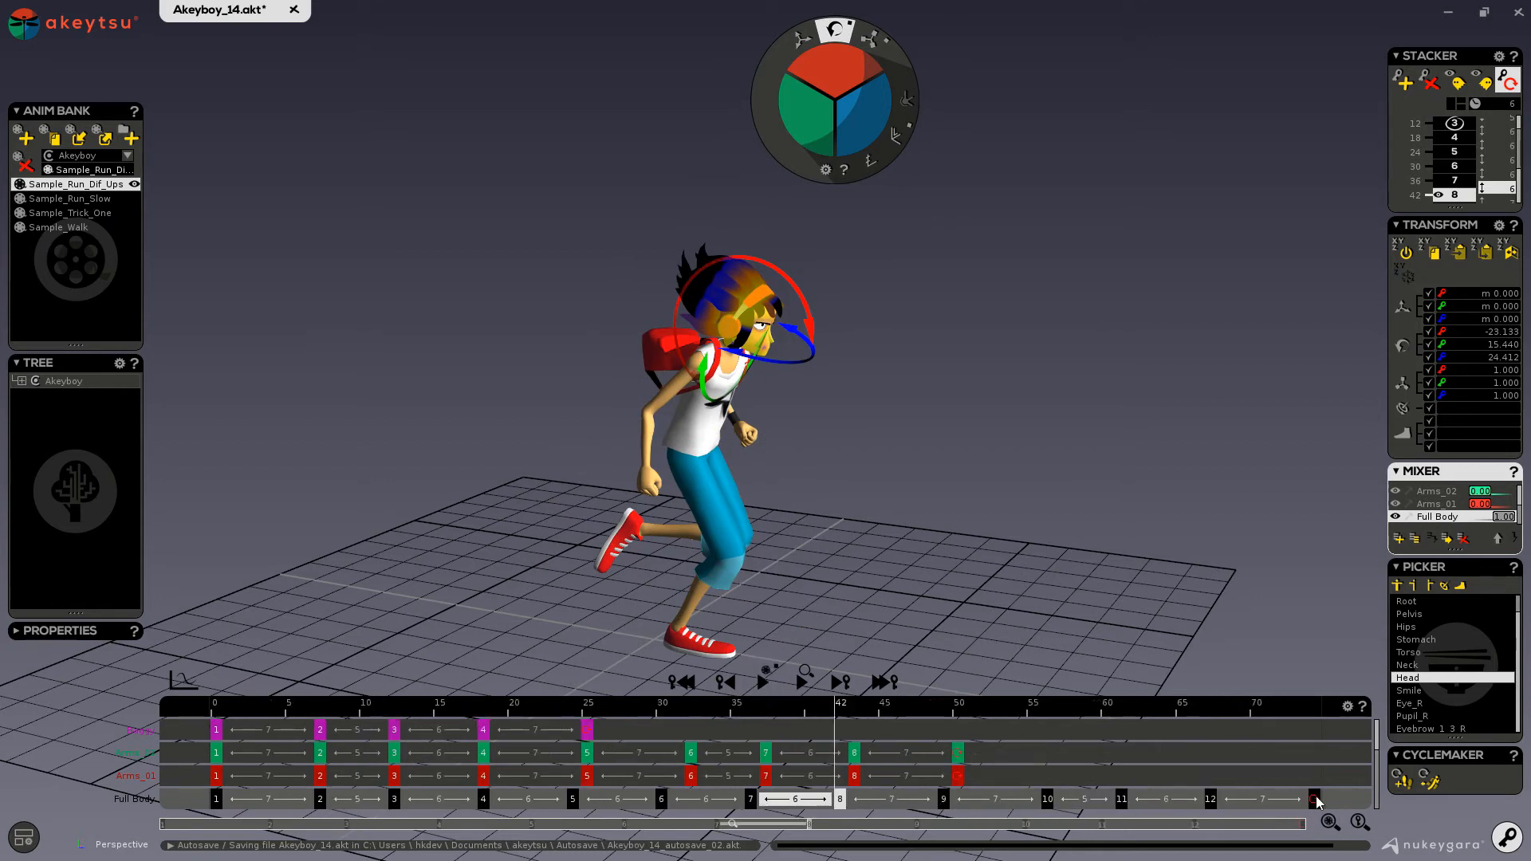
pyautogui.click(766, 682)
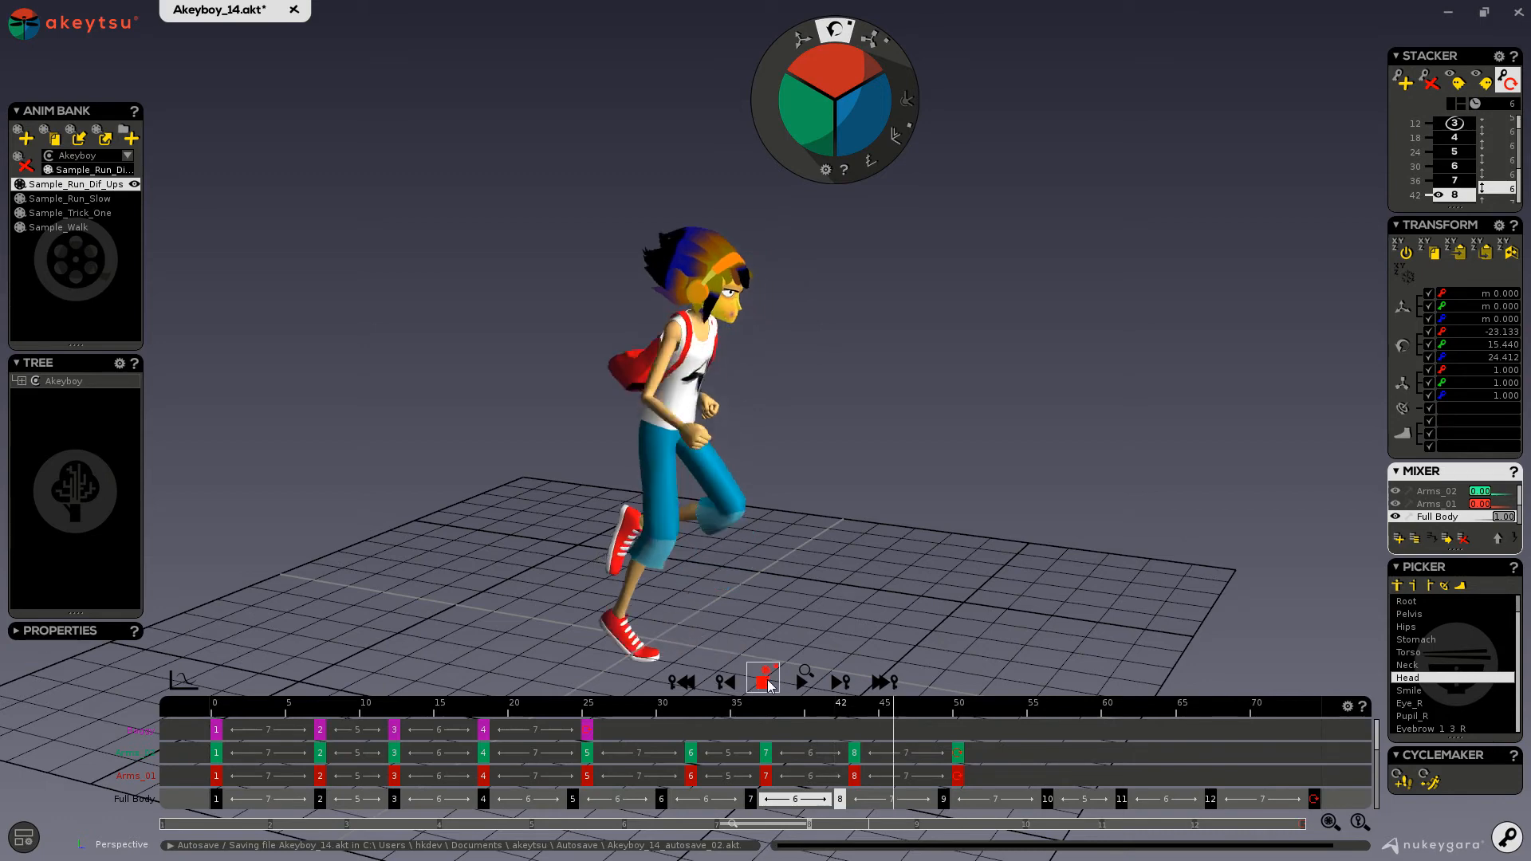
pyautogui.click(766, 682)
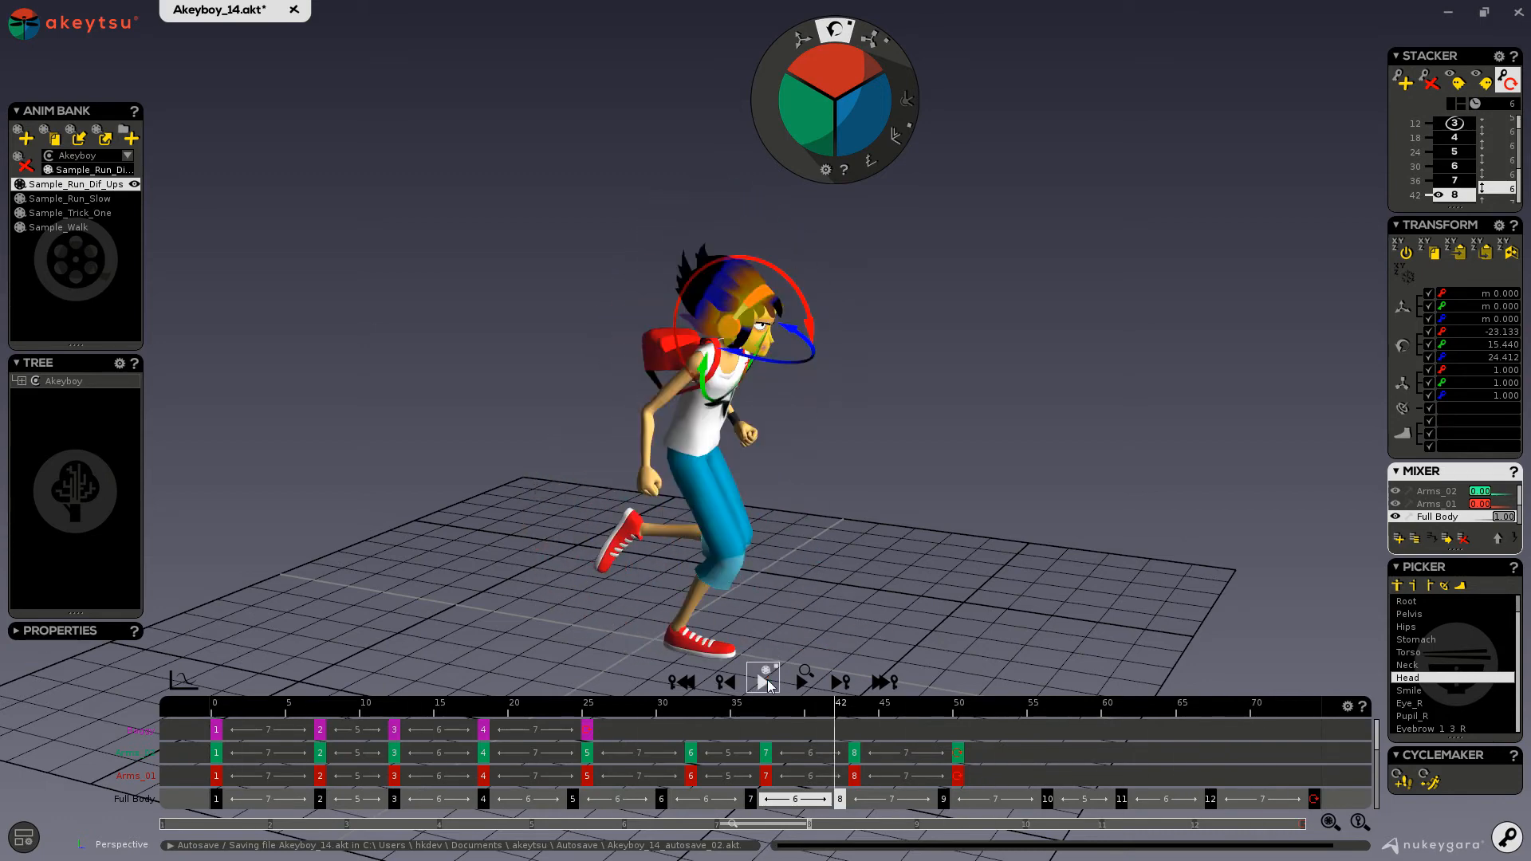
# Step: Undo the keys added to the Full Body layer
pyautogui.hotkey('ctrl', 'z')
pyautogui.hotkey('ctrl', 'z')
pyautogui.hotkey('ctrl', 'z')
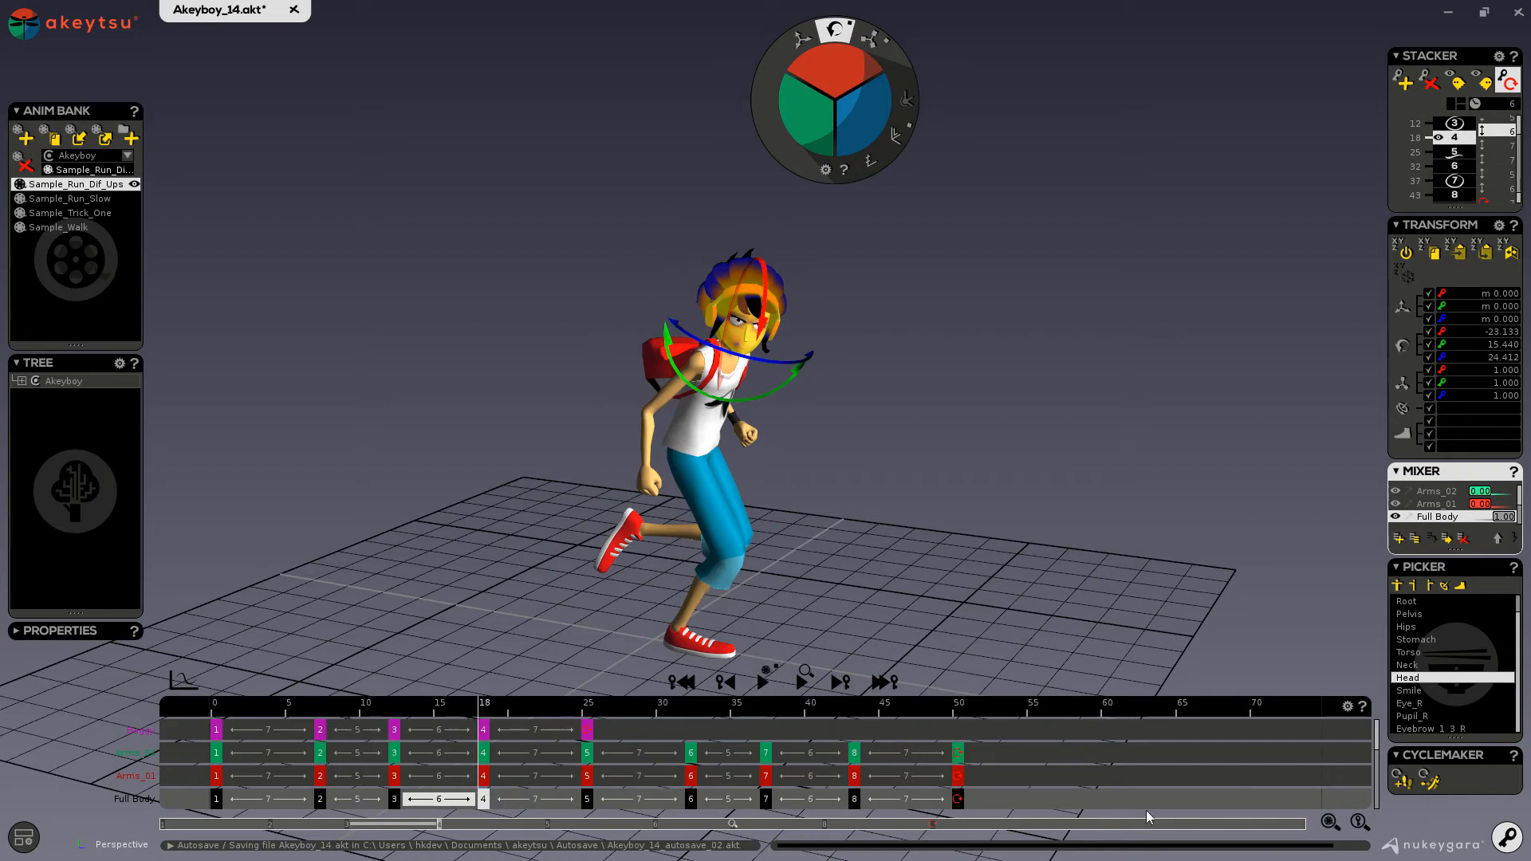
# Step: Narrow the timeline's visible range to about frames 0 to 20, then play the full animation and stop it
pyautogui.moveTo(1304, 823); pyautogui.dragTo(488, 823)
pyautogui.click(773, 676)
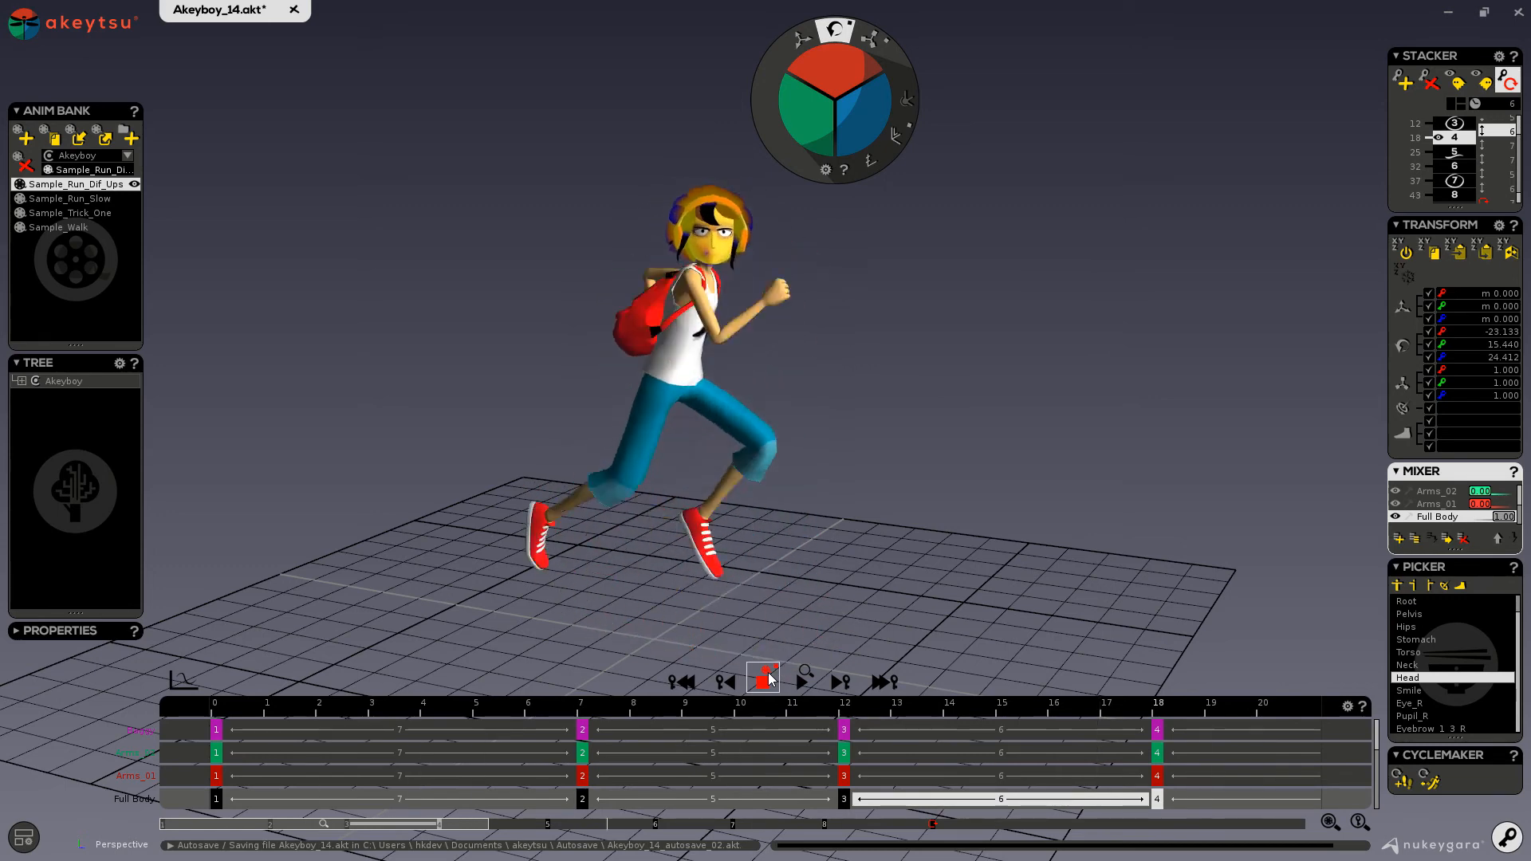
pyautogui.click(770, 678)
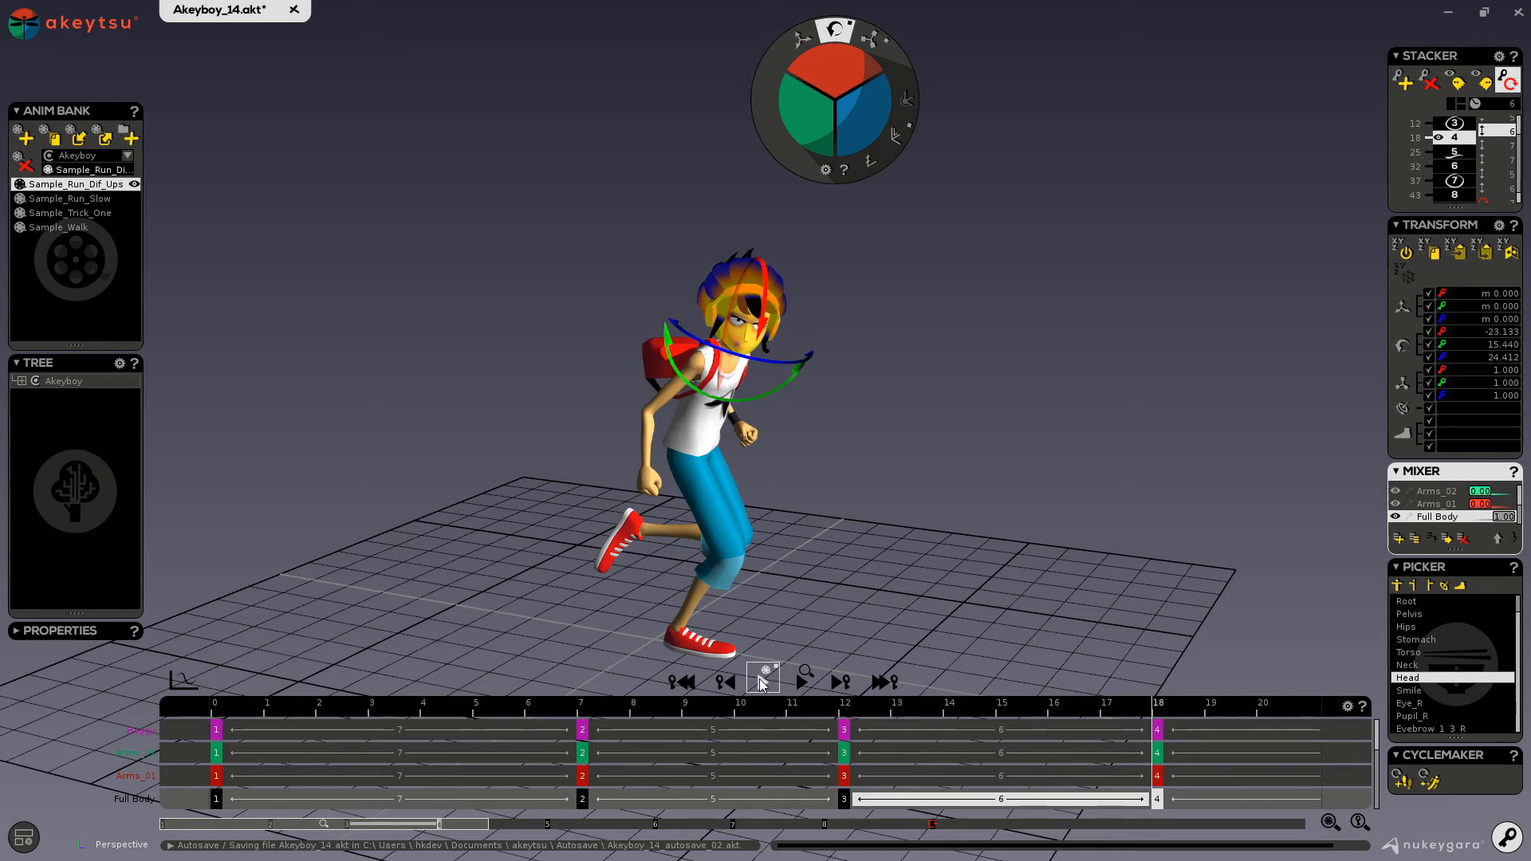
# Step: Widen the timeline back to the full 50-frame range and play the full animation from frame 0, then stop it
pyautogui.click(763, 682)
pyautogui.scroll(-3, 896, 755)
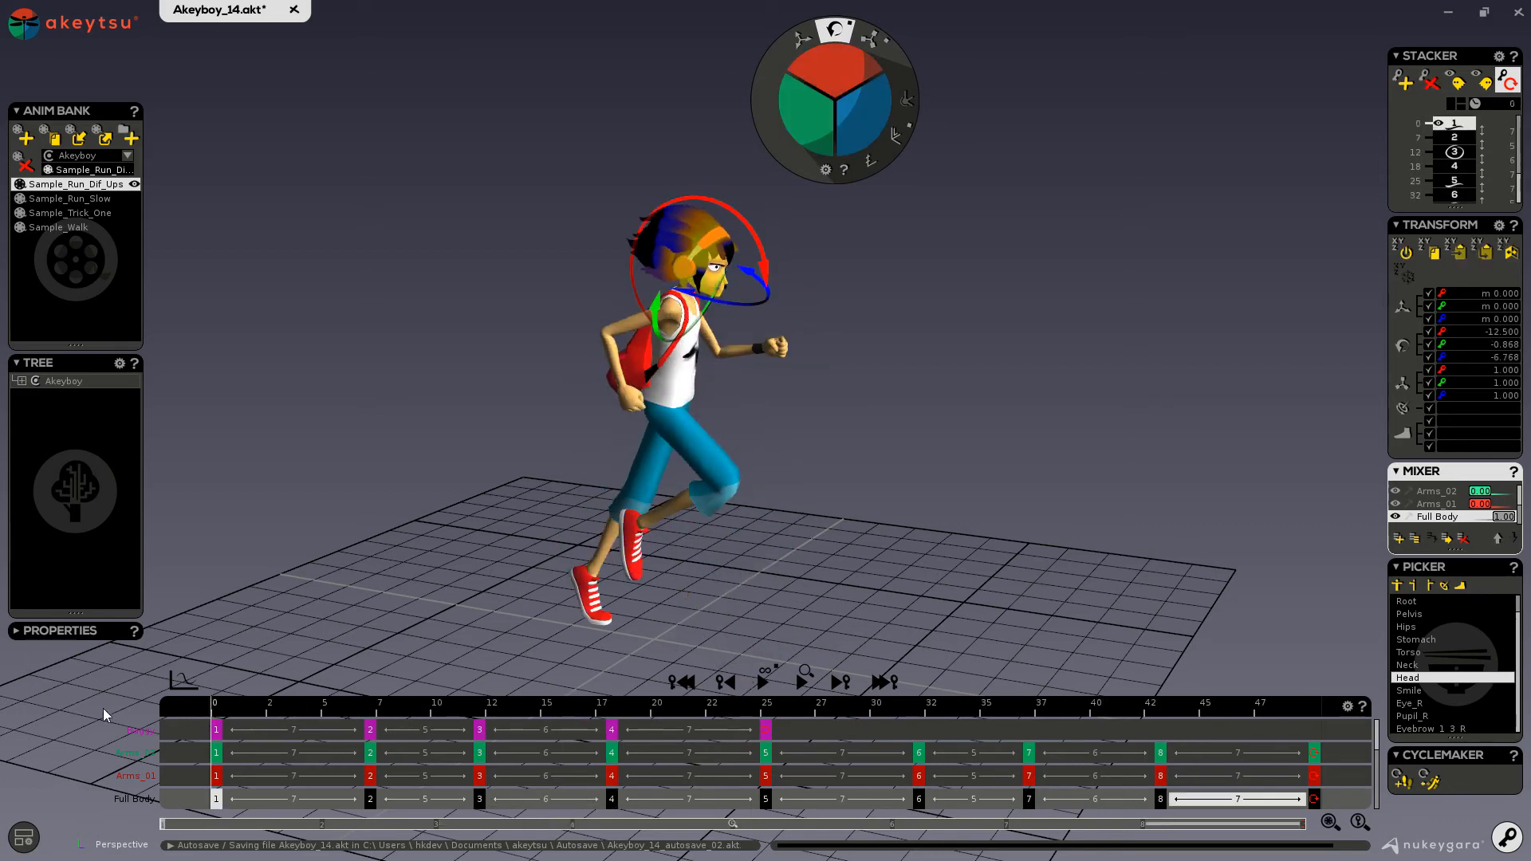
pyautogui.click(763, 682)
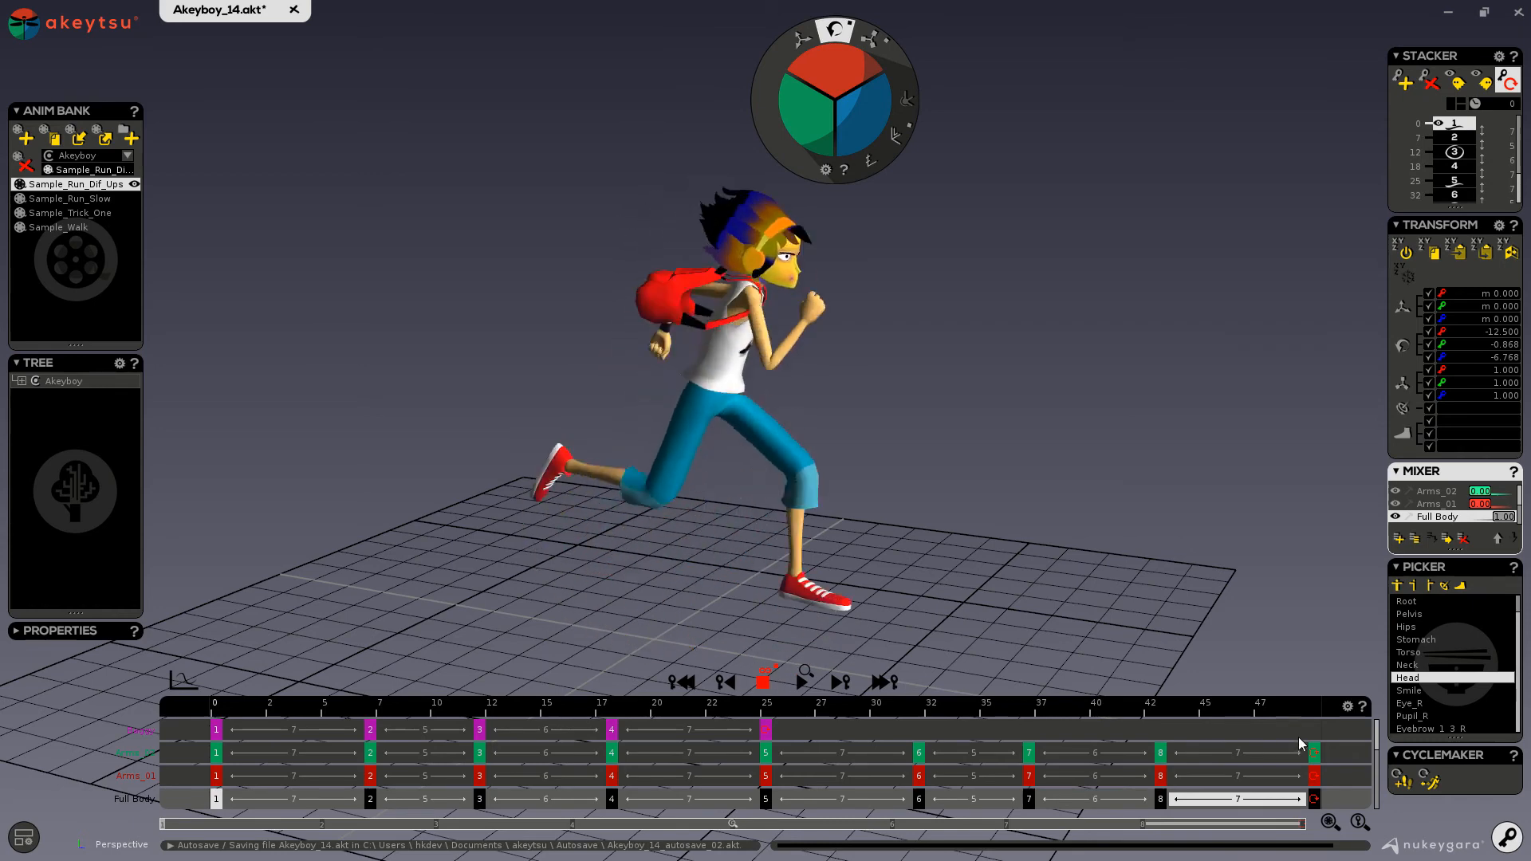
pyautogui.click(763, 680)
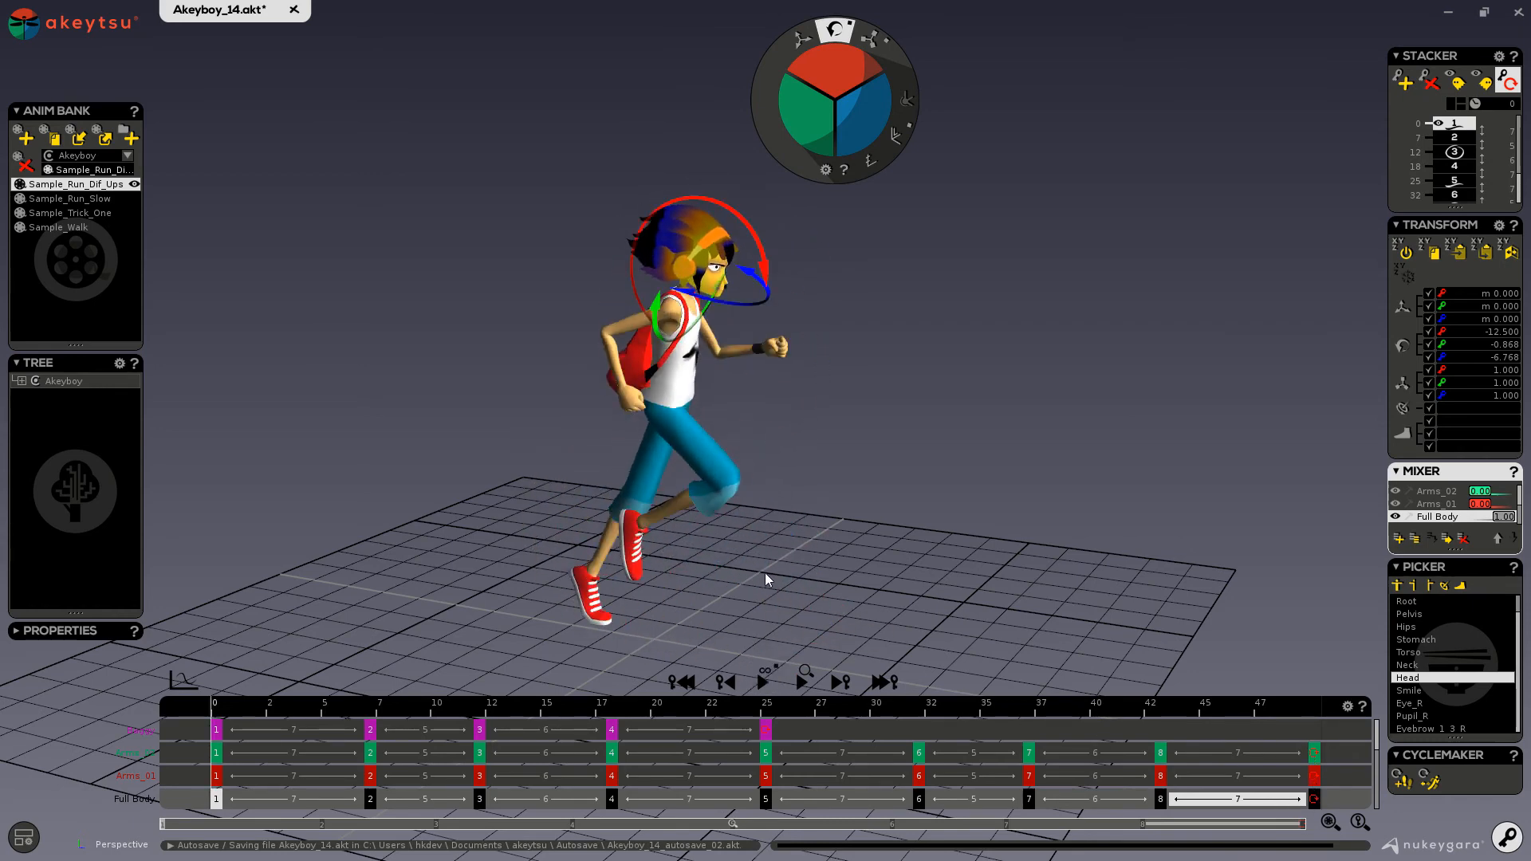
# Step: View the Sample_Walk and Sample_Trick_One animations, then return to Sample_Run_Dif_Ups
pyautogui.click(64, 228)
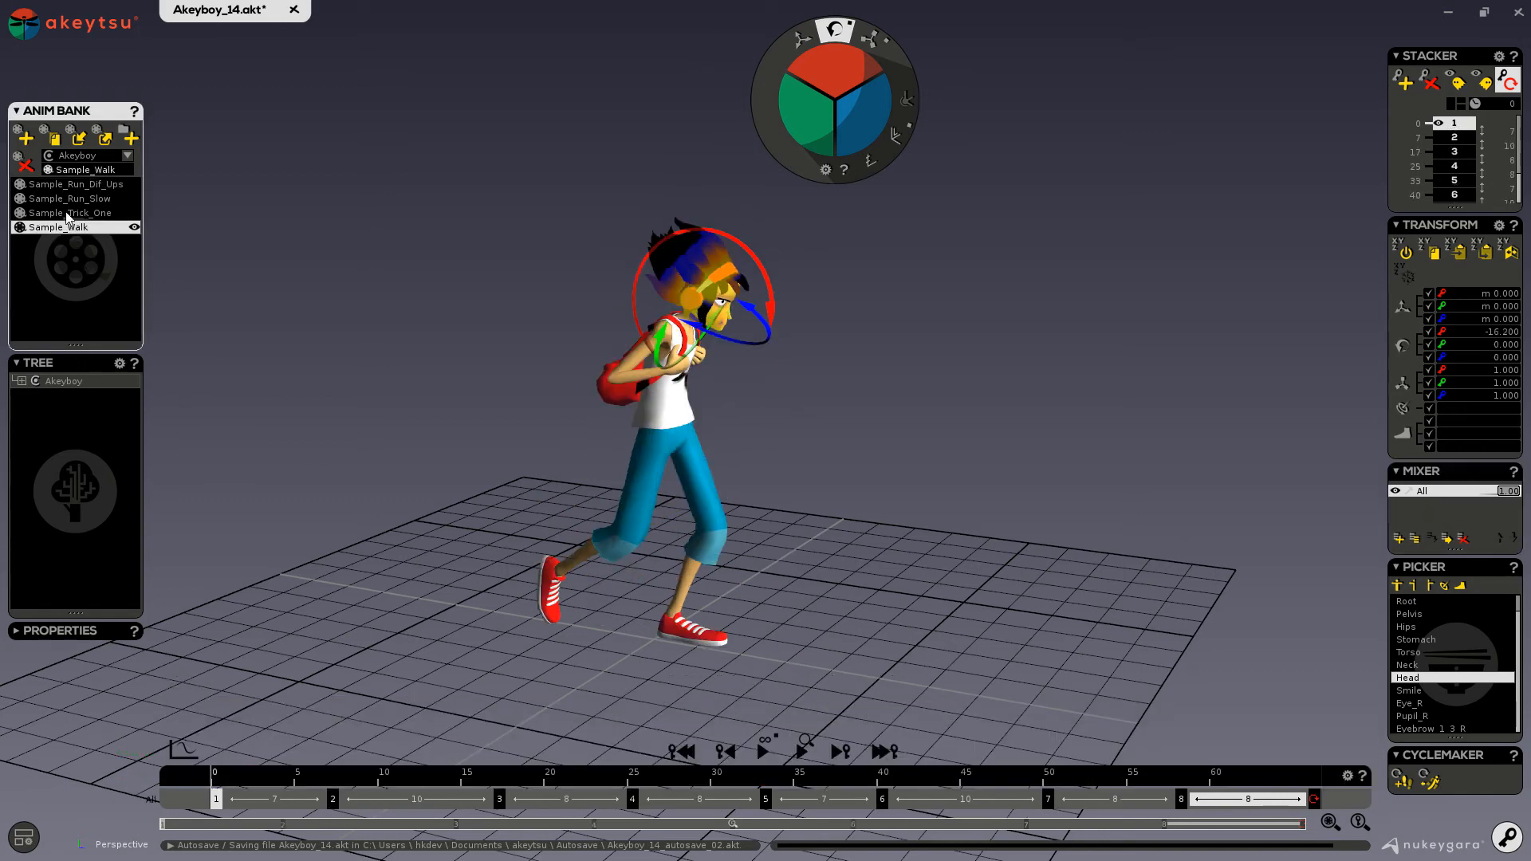
pyautogui.click(69, 213)
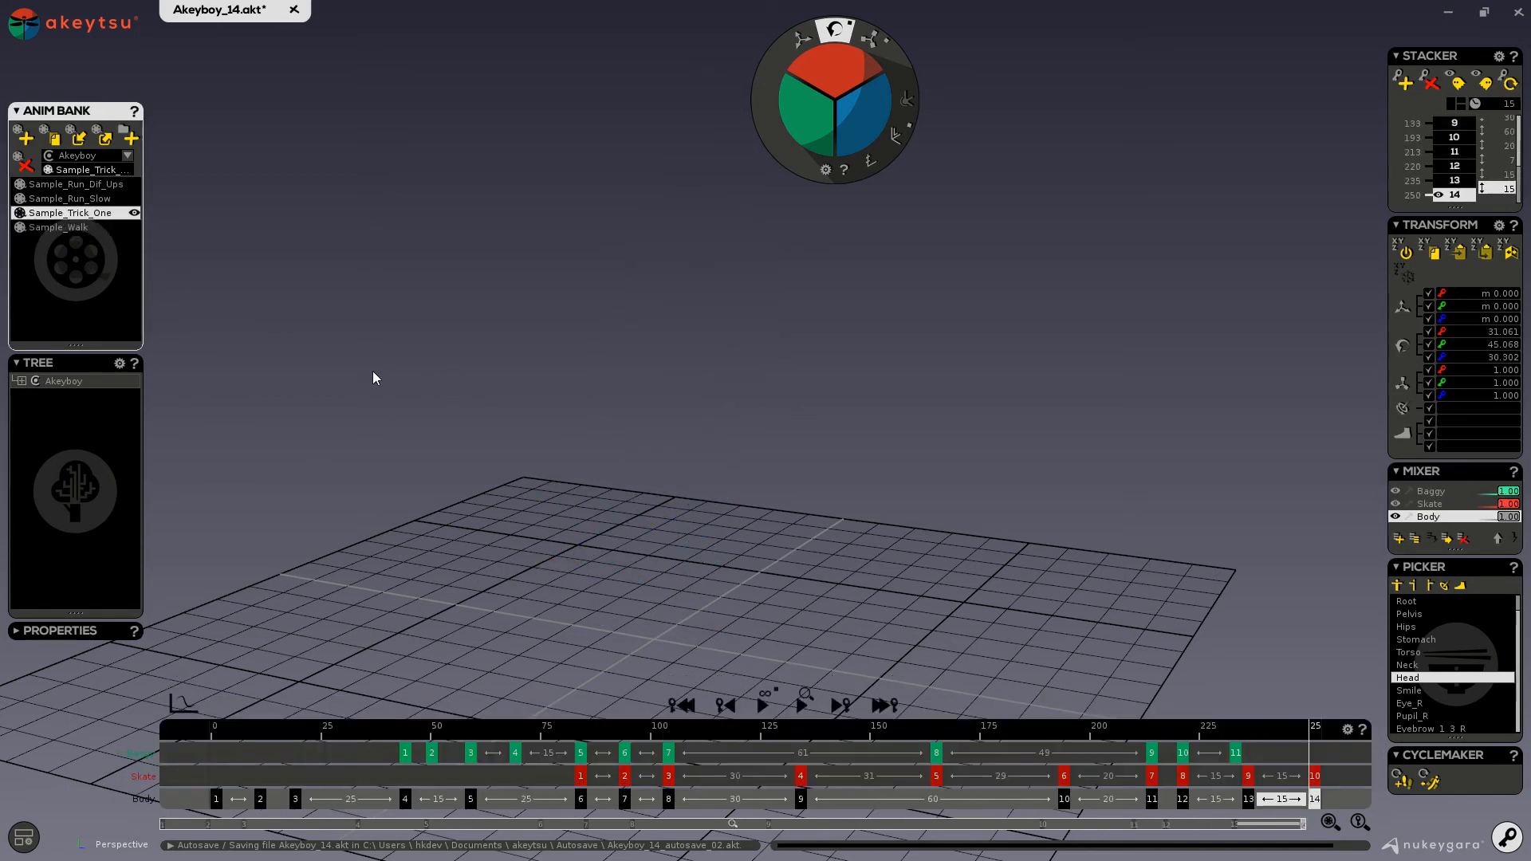
pyautogui.click(62, 184)
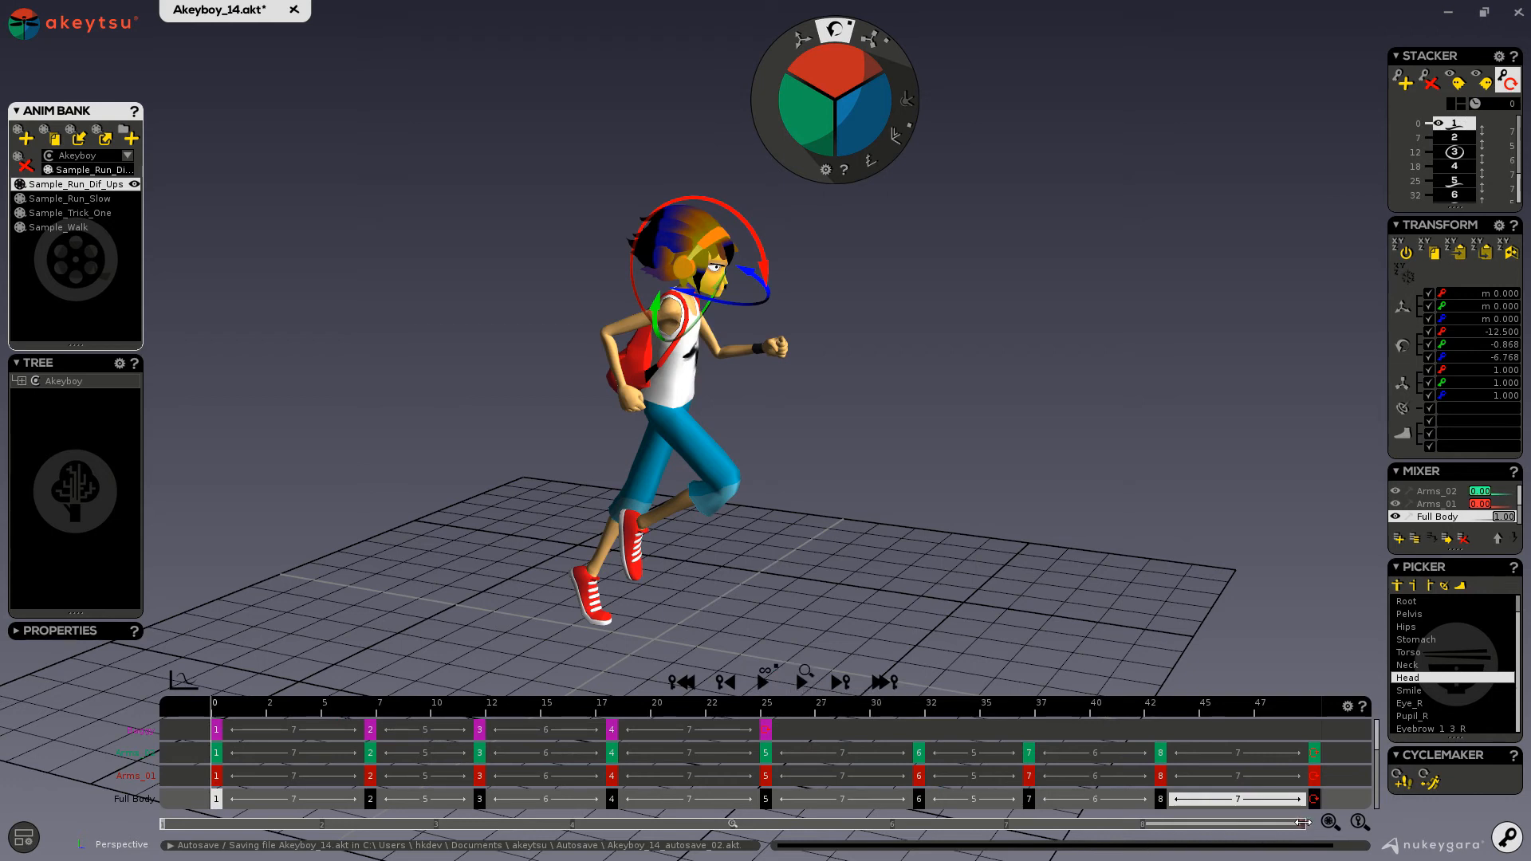
# Step: Zoom the timeline to about frames 6 to 32 and play only that visible range, then stop it
pyautogui.moveTo(1302, 824); pyautogui.dragTo(819, 824)
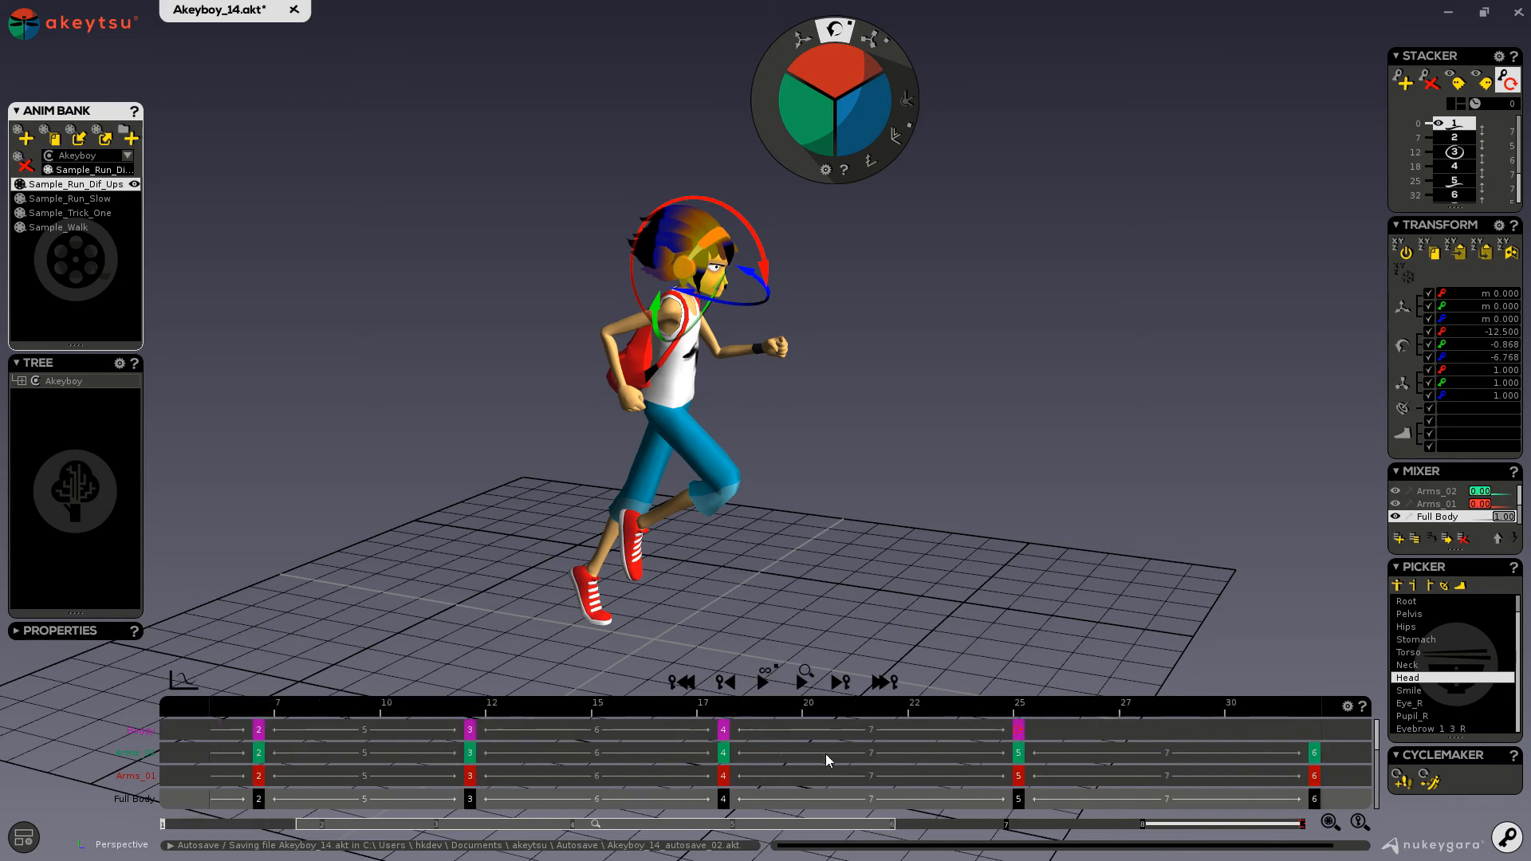
pyautogui.click(802, 676)
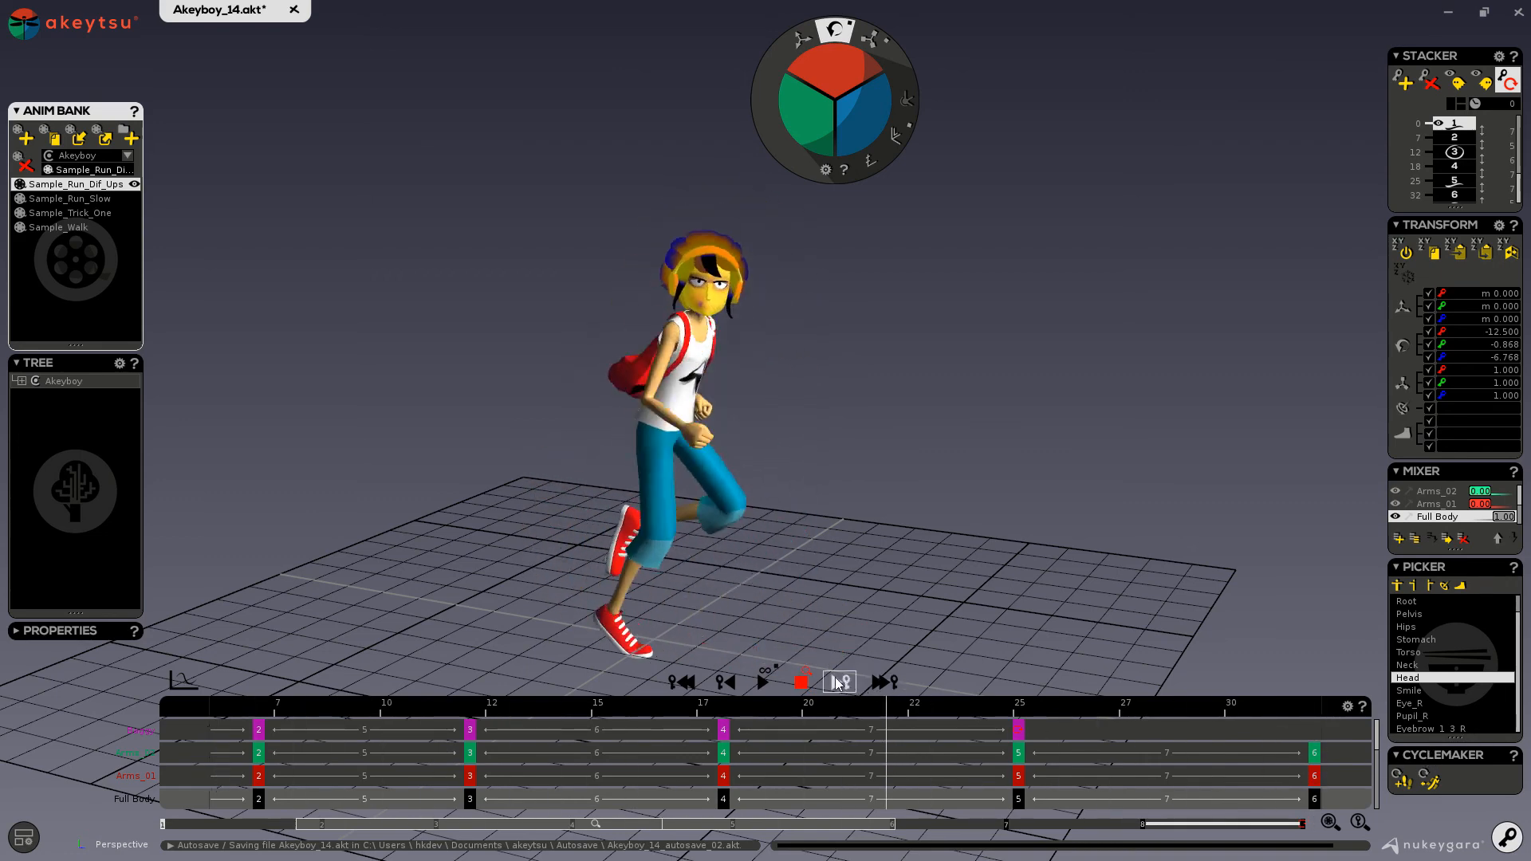
pyautogui.click(803, 680)
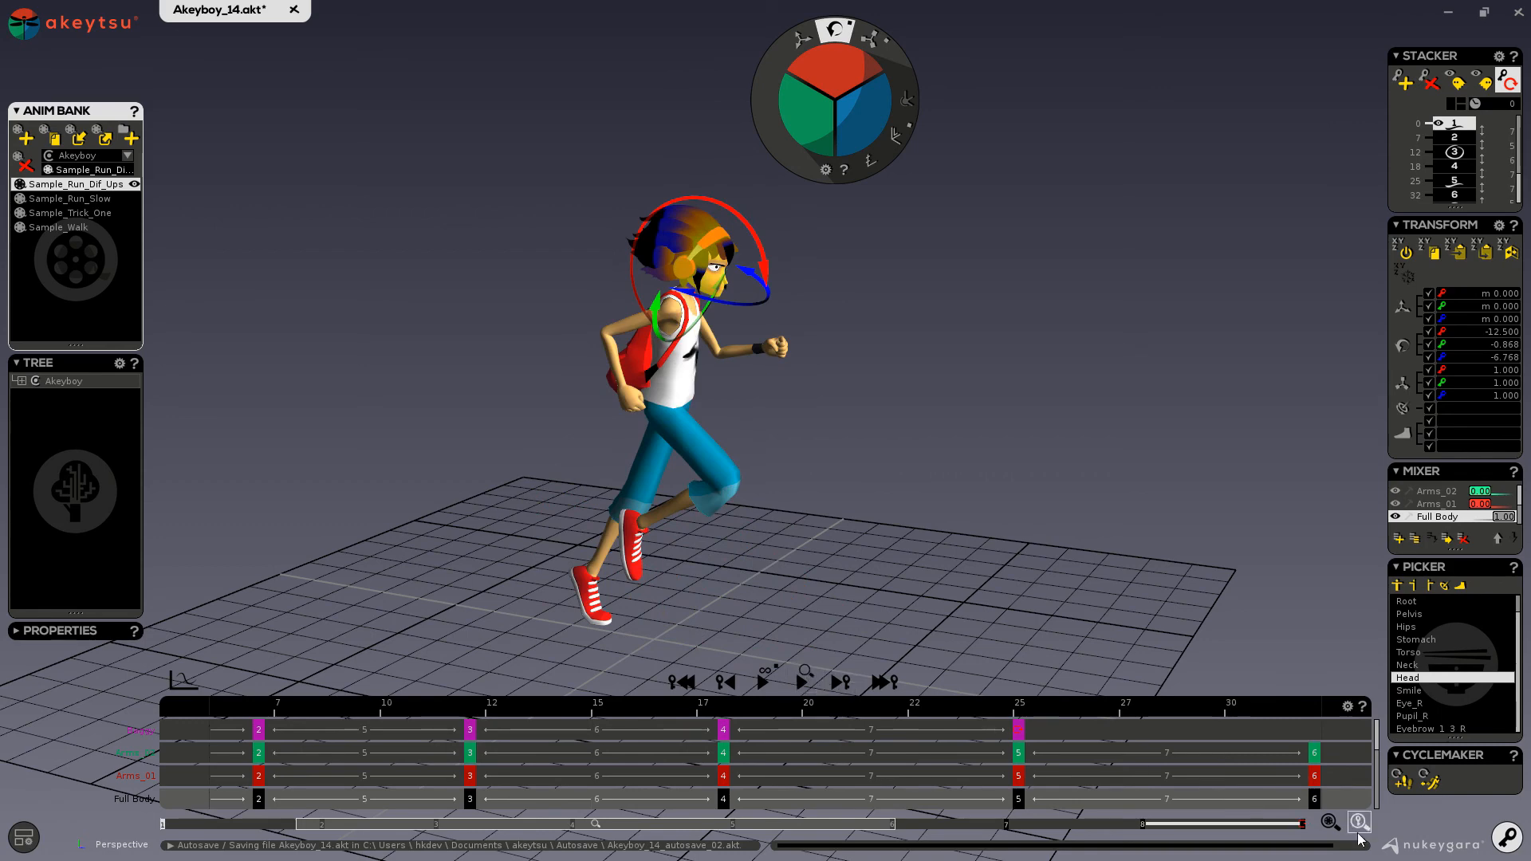
# Step: Fit the full timeline range, select the Full Body key at frame 25, and advance to the next key and the last key
pyautogui.click(1330, 822)
pyautogui.click(766, 800)
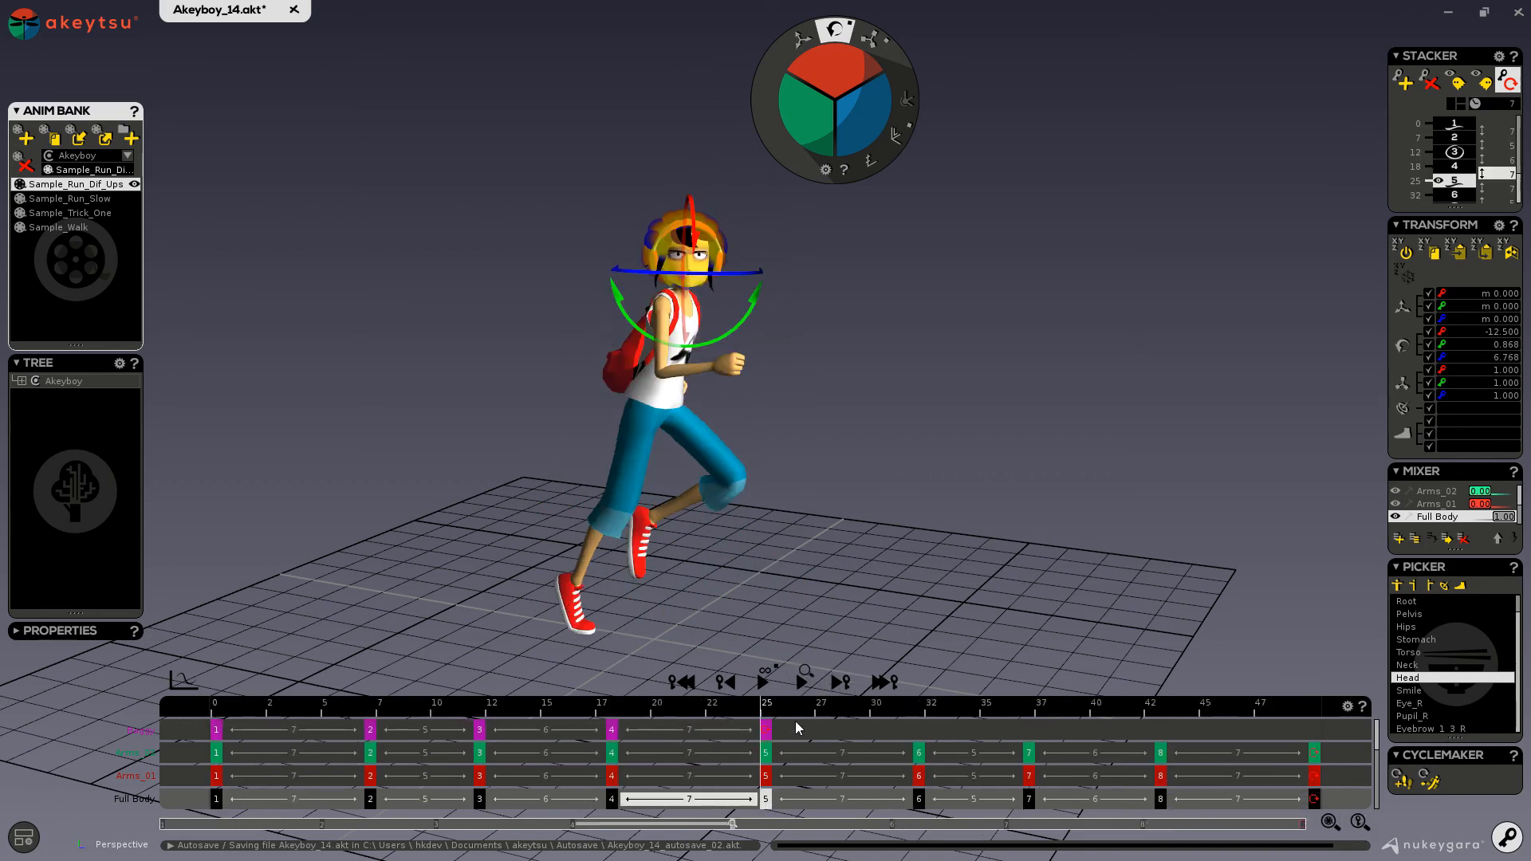
pyautogui.click(840, 680)
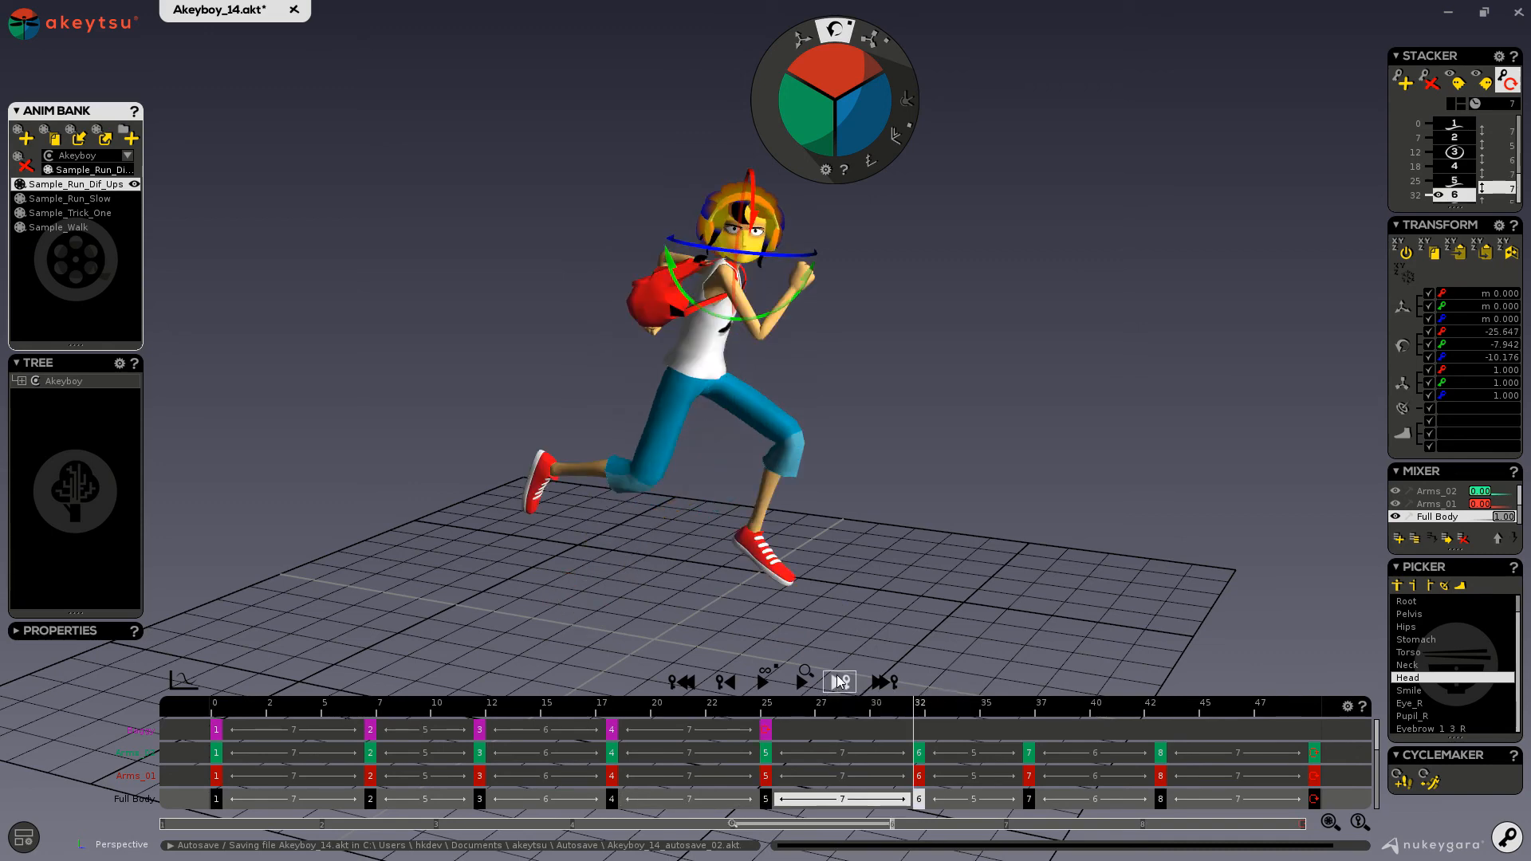
pyautogui.click(877, 683)
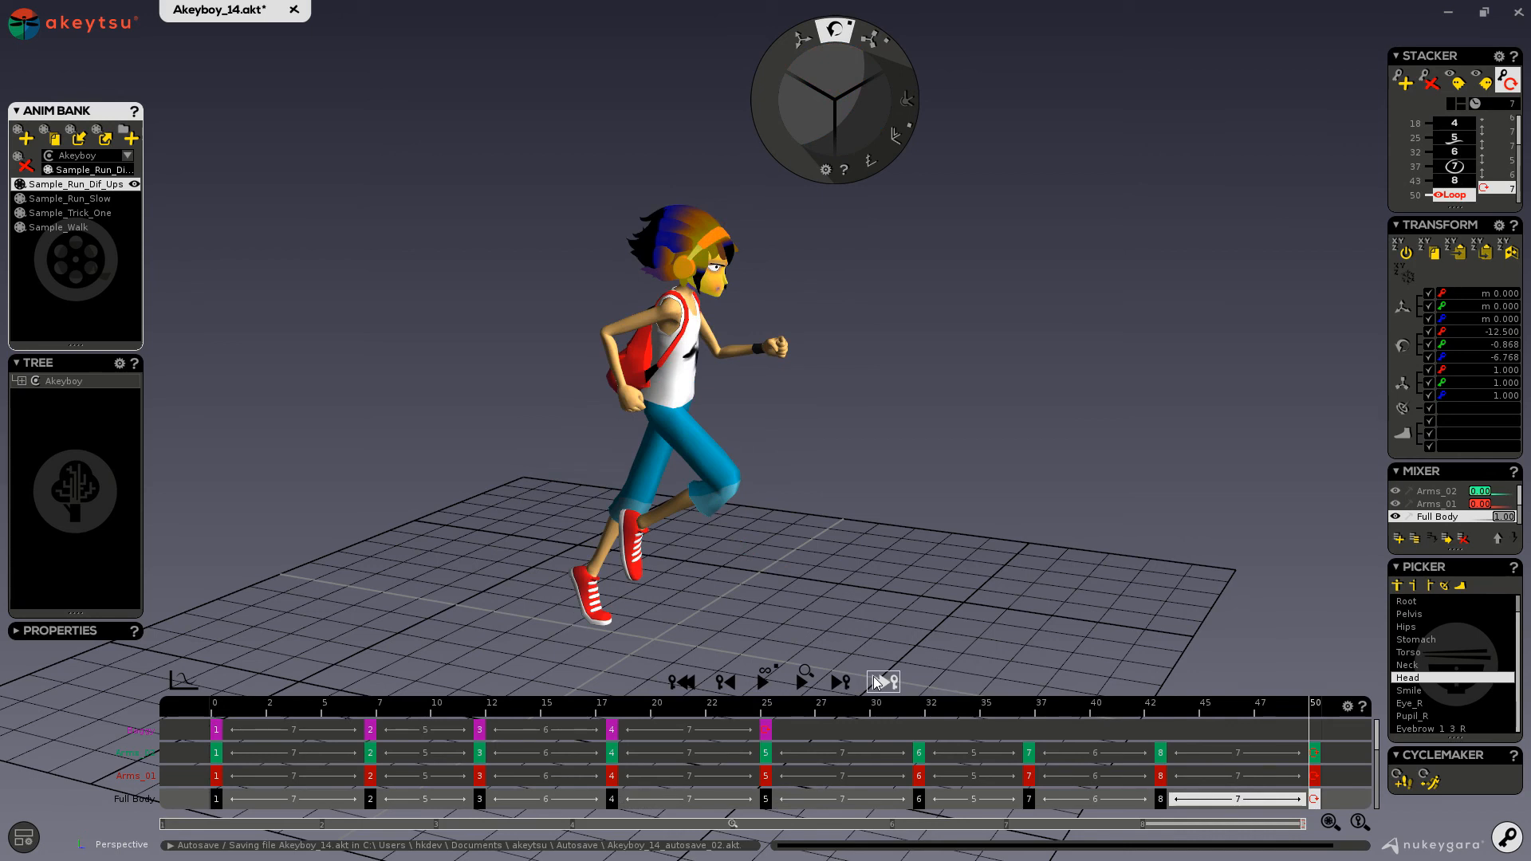
# Step: In the timebar preferences, try 3 and 6 displayed stacks, then set the number back to 4
pyautogui.click(1347, 706)
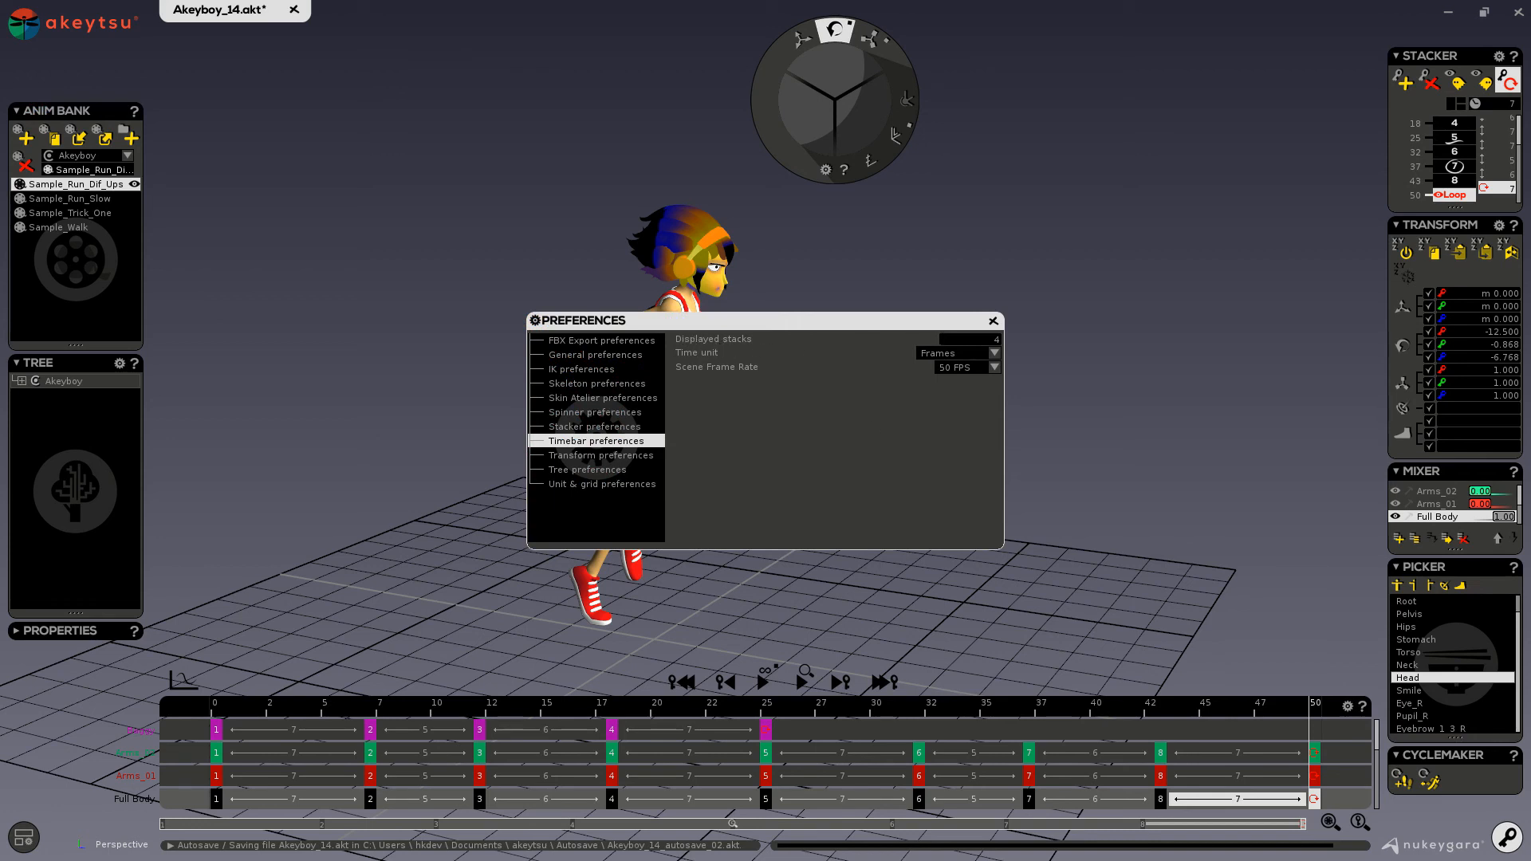
pyautogui.write('3')
pyautogui.press('Return')
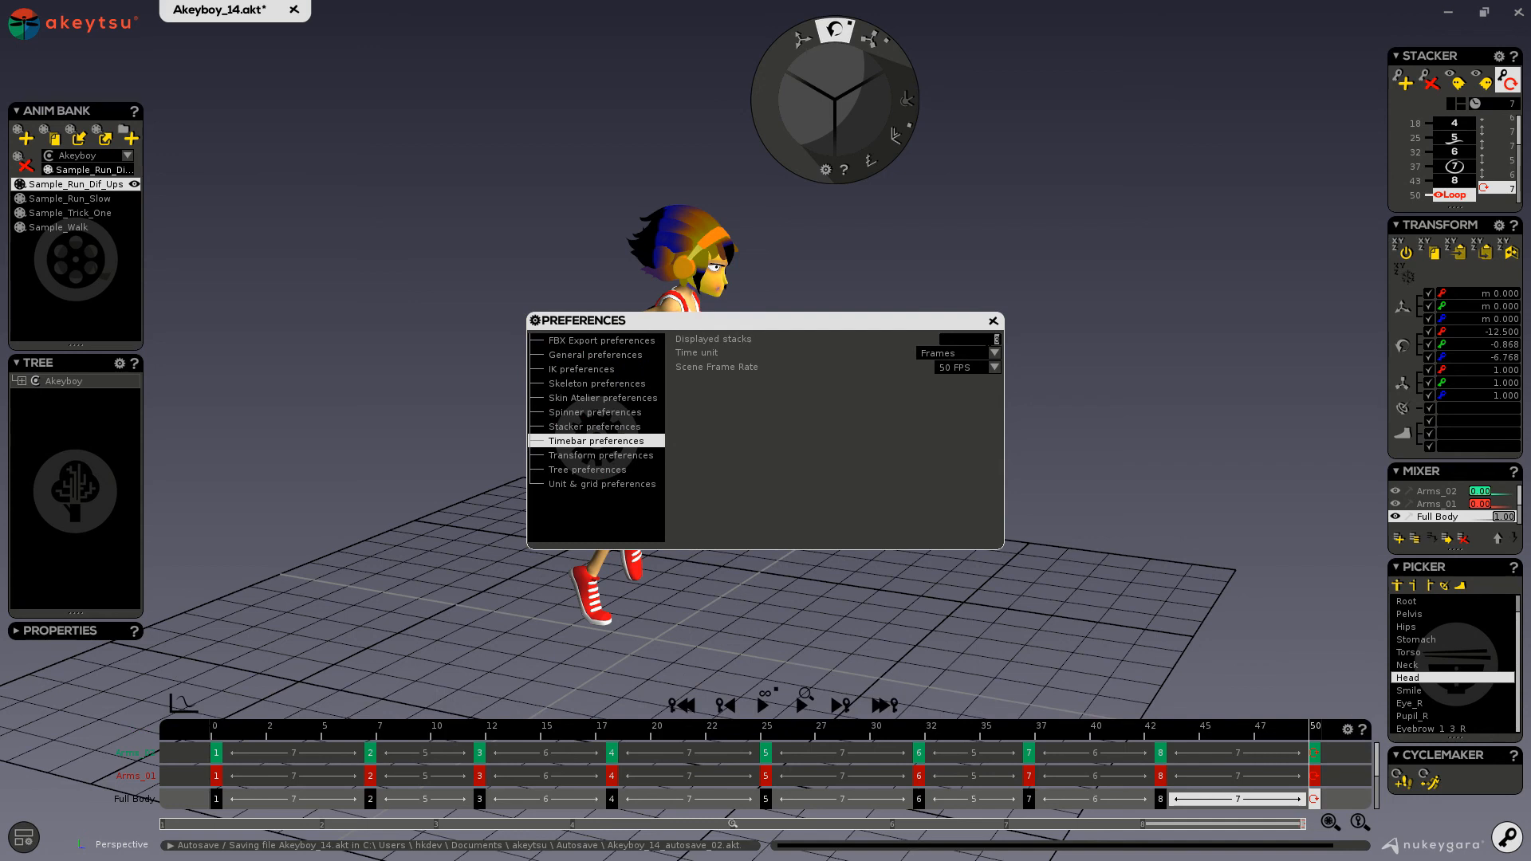
pyautogui.write('6')
pyautogui.press('Return')
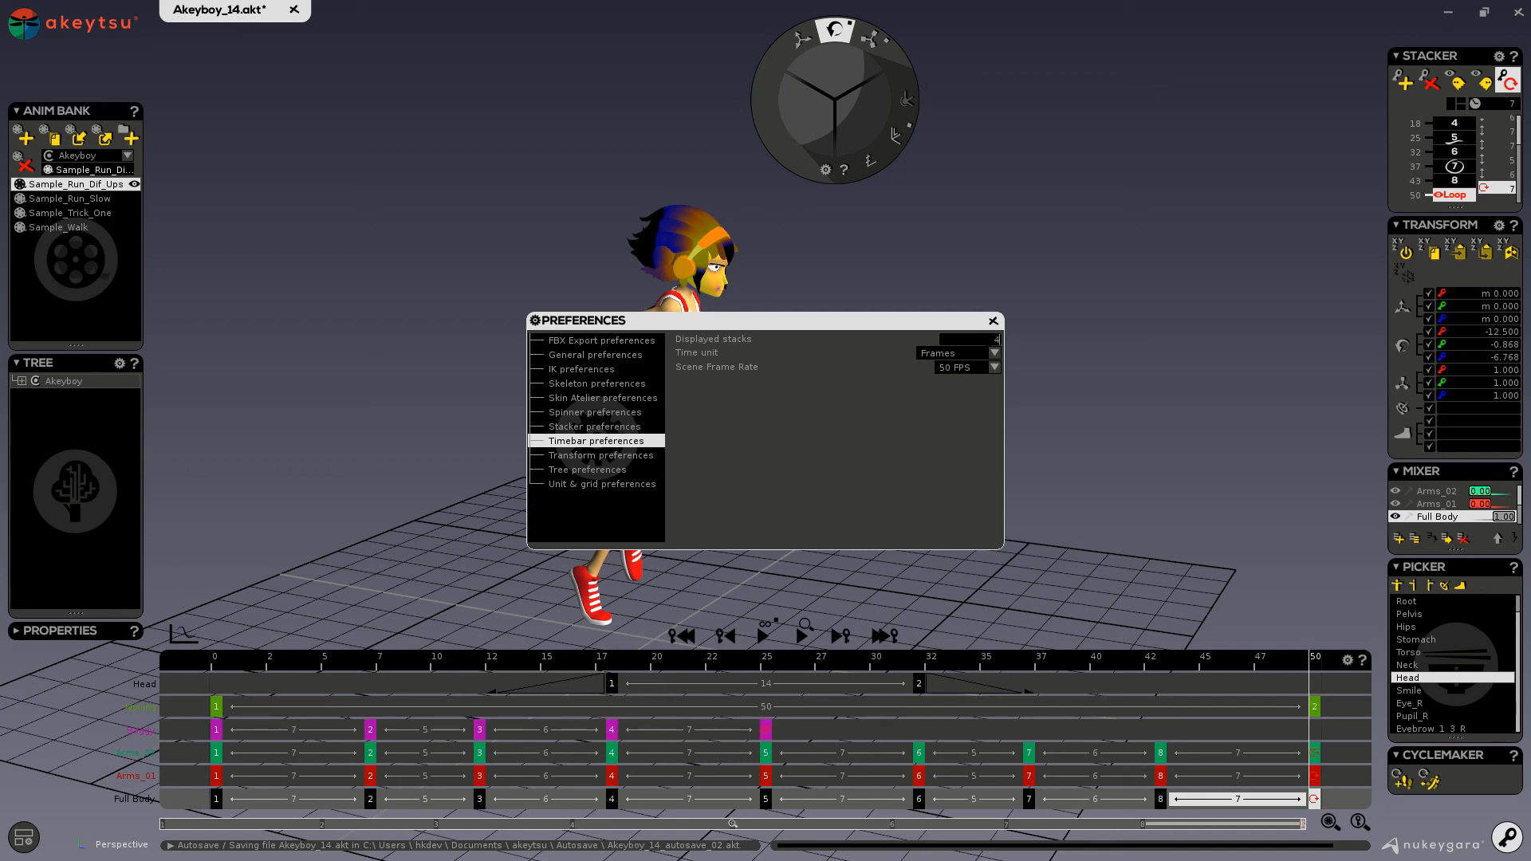
pyautogui.write('4')
pyautogui.press('Return')
# Step: Switch the timebar's time unit to Milliseconds, then back to Frames
pyautogui.click(994, 354)
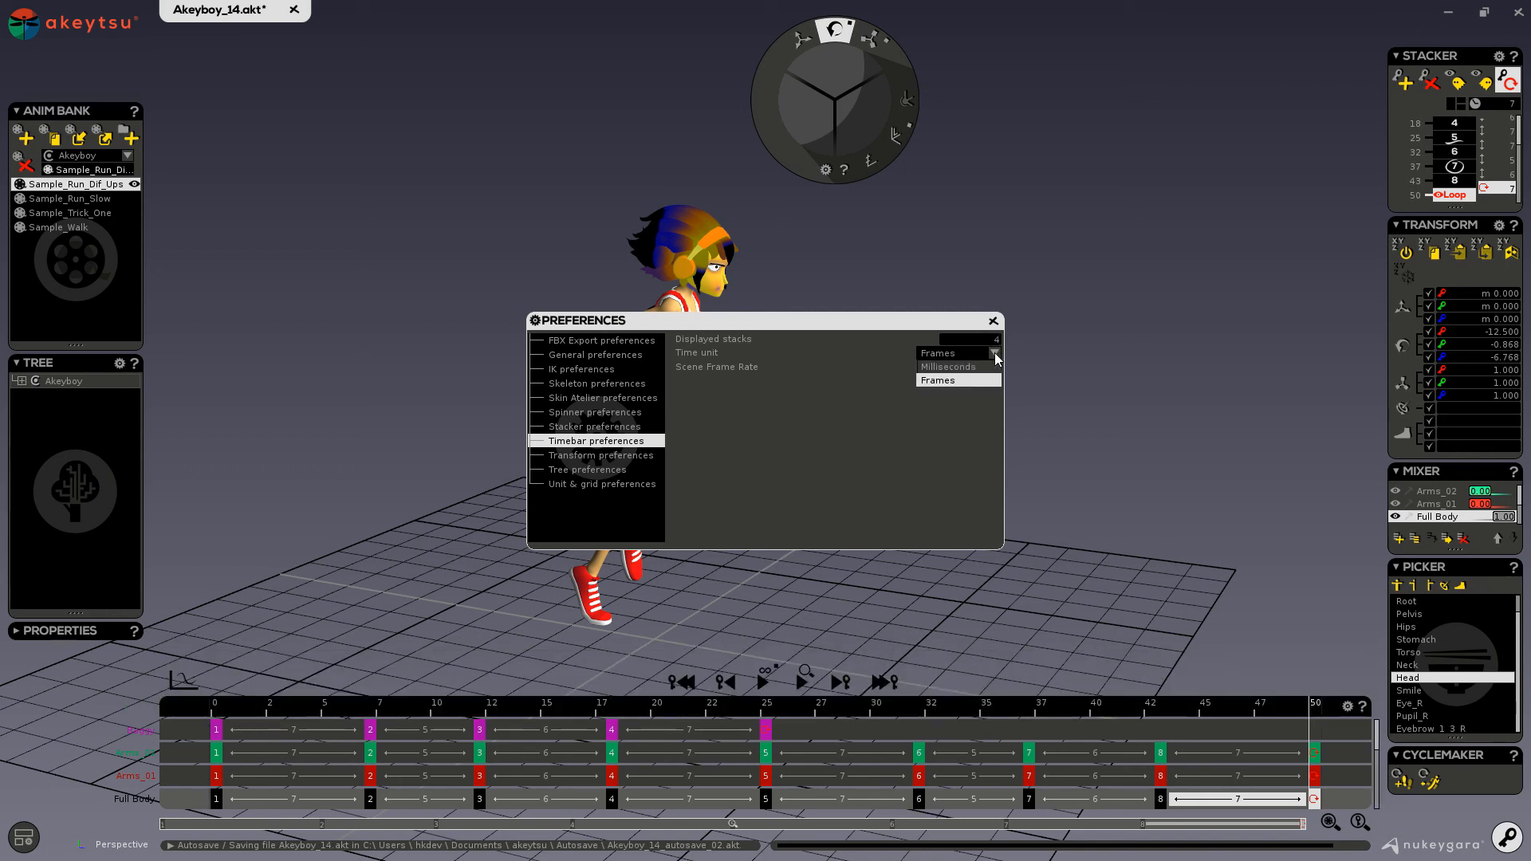
pyautogui.click(994, 367)
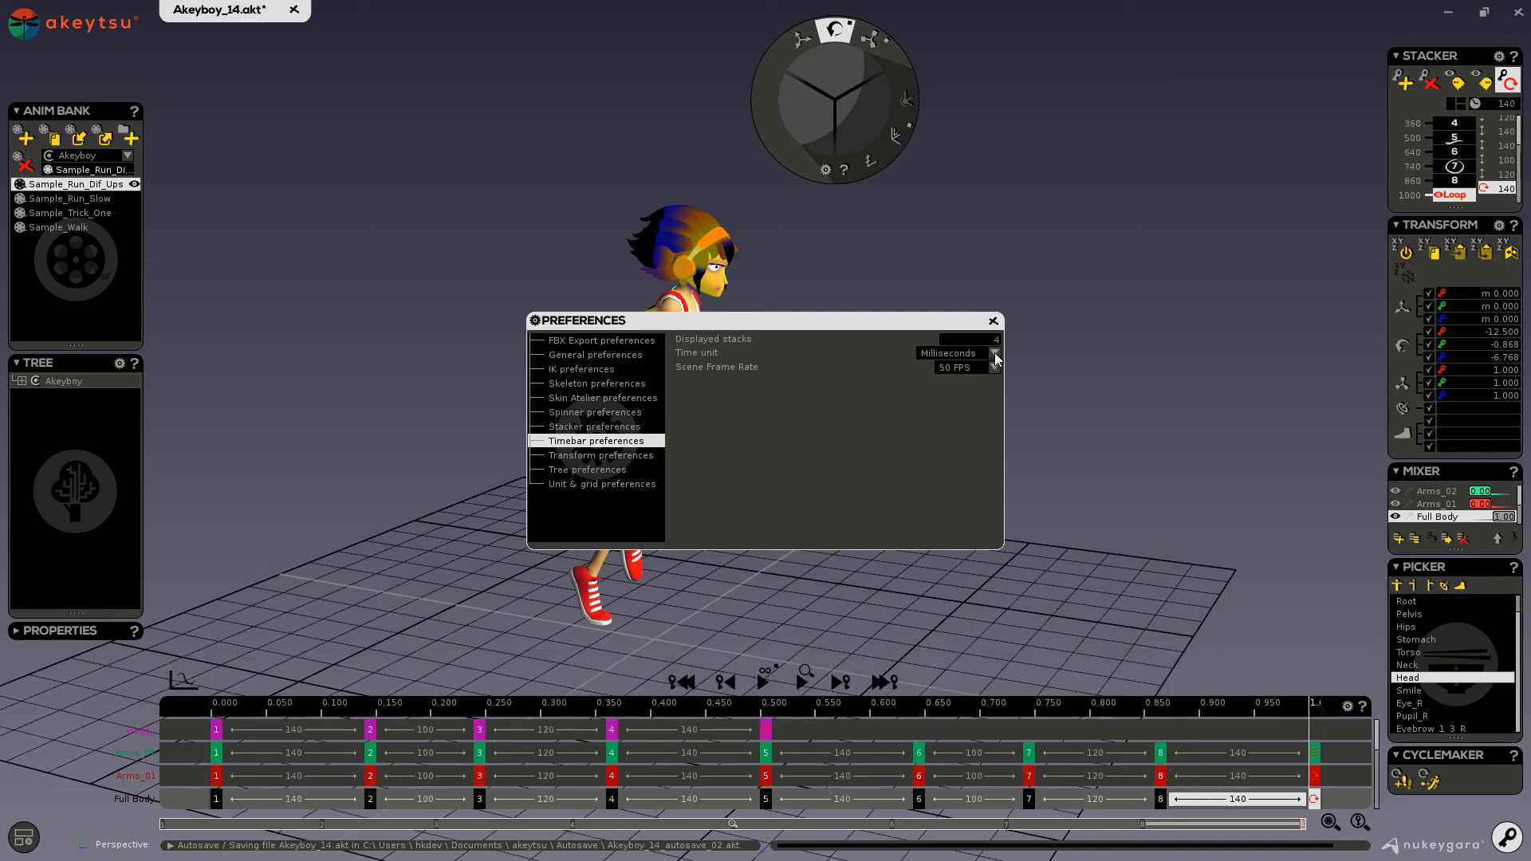
pyautogui.click(995, 354)
pyautogui.click(967, 380)
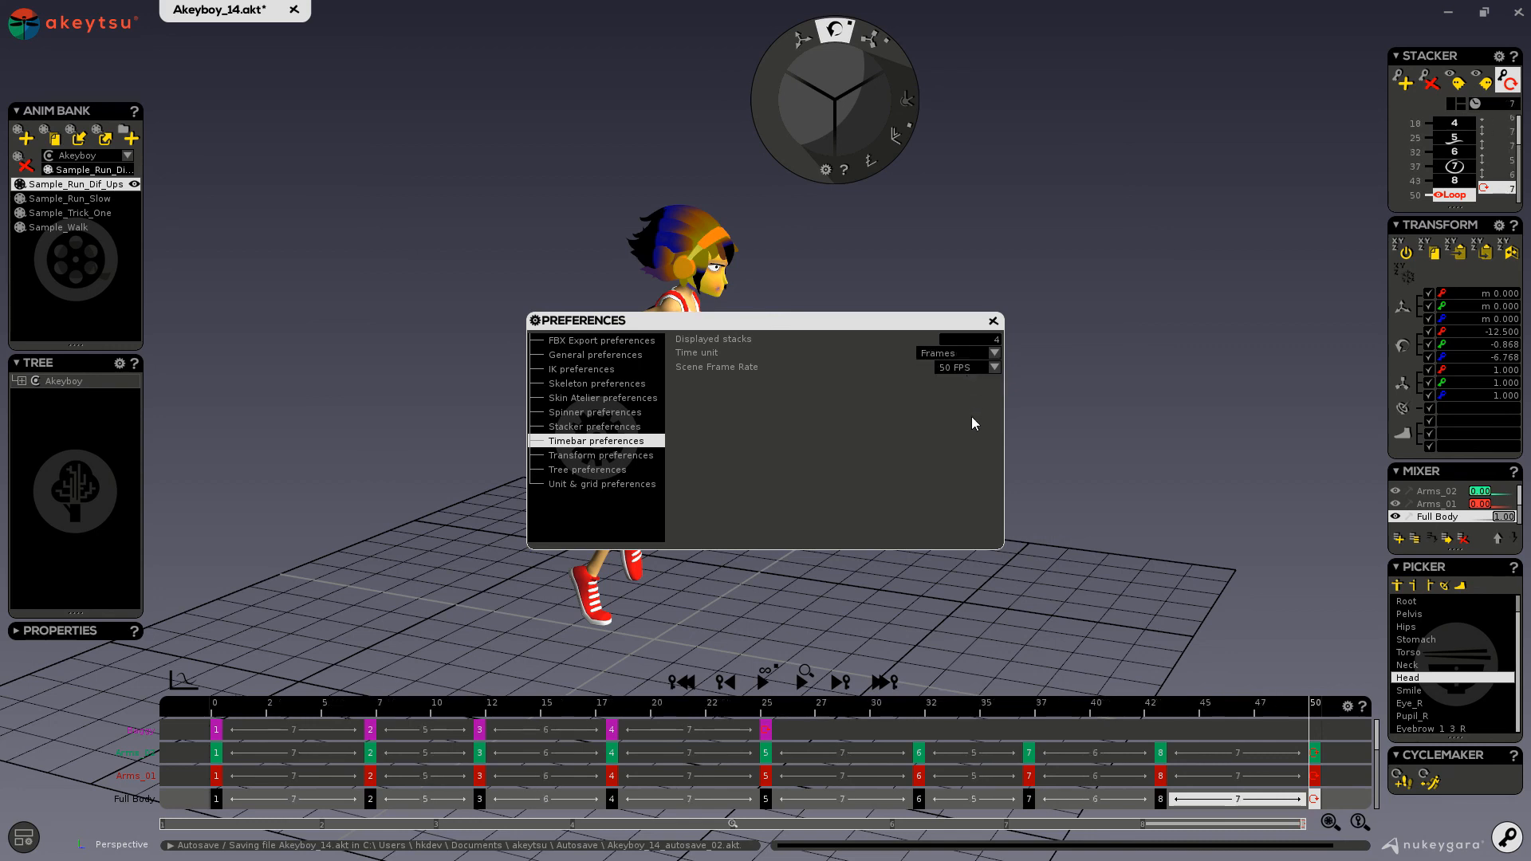
# Step: Try a scene frame rate of 30 FPS, set it back to 50 FPS, and close the preferences
pyautogui.click(996, 367)
pyautogui.click(958, 410)
pyautogui.click(994, 368)
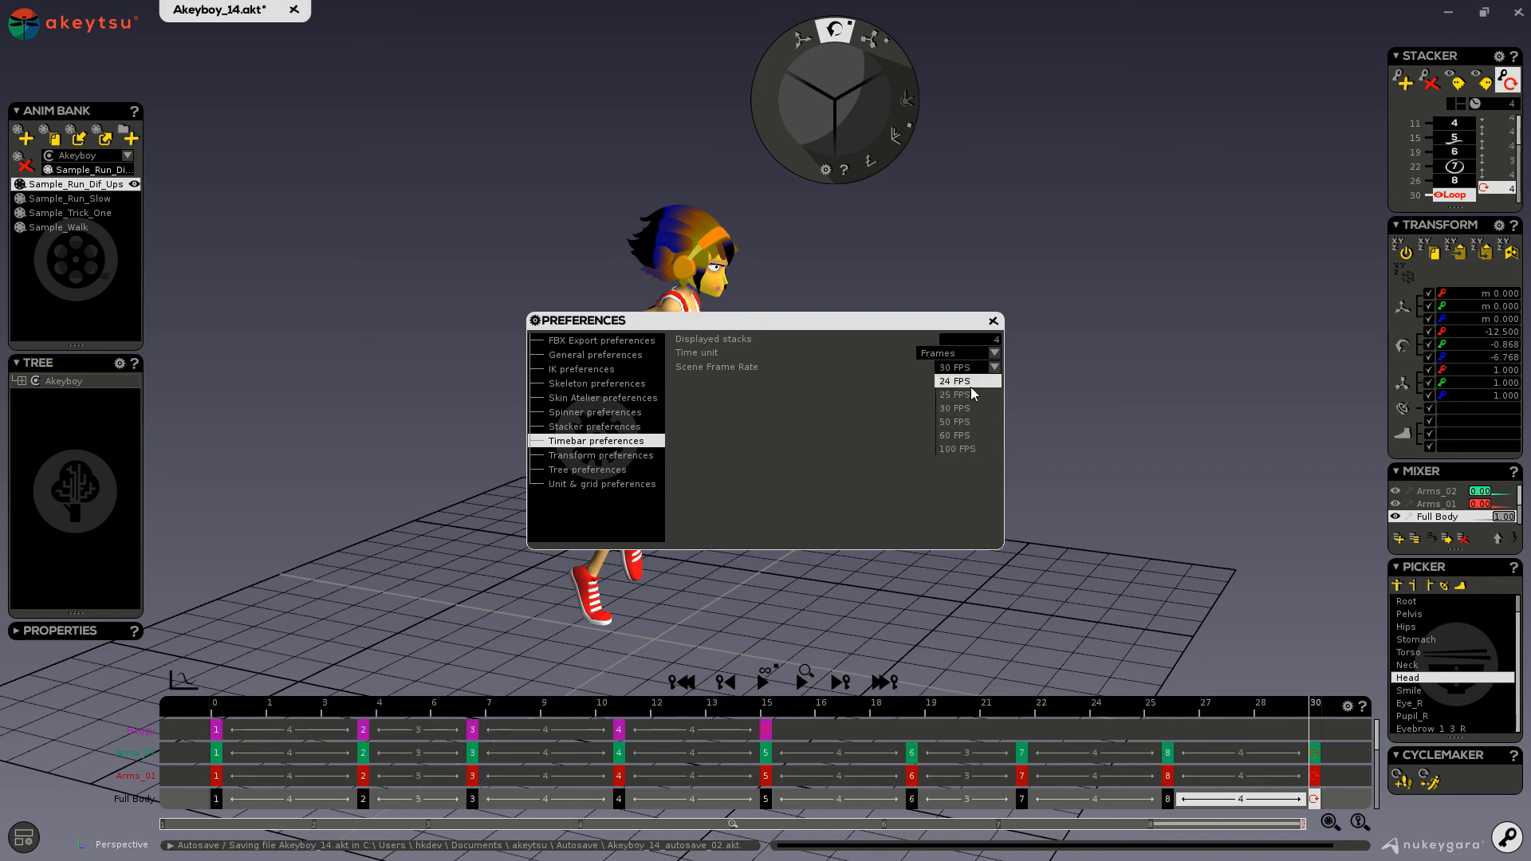
pyautogui.click(957, 422)
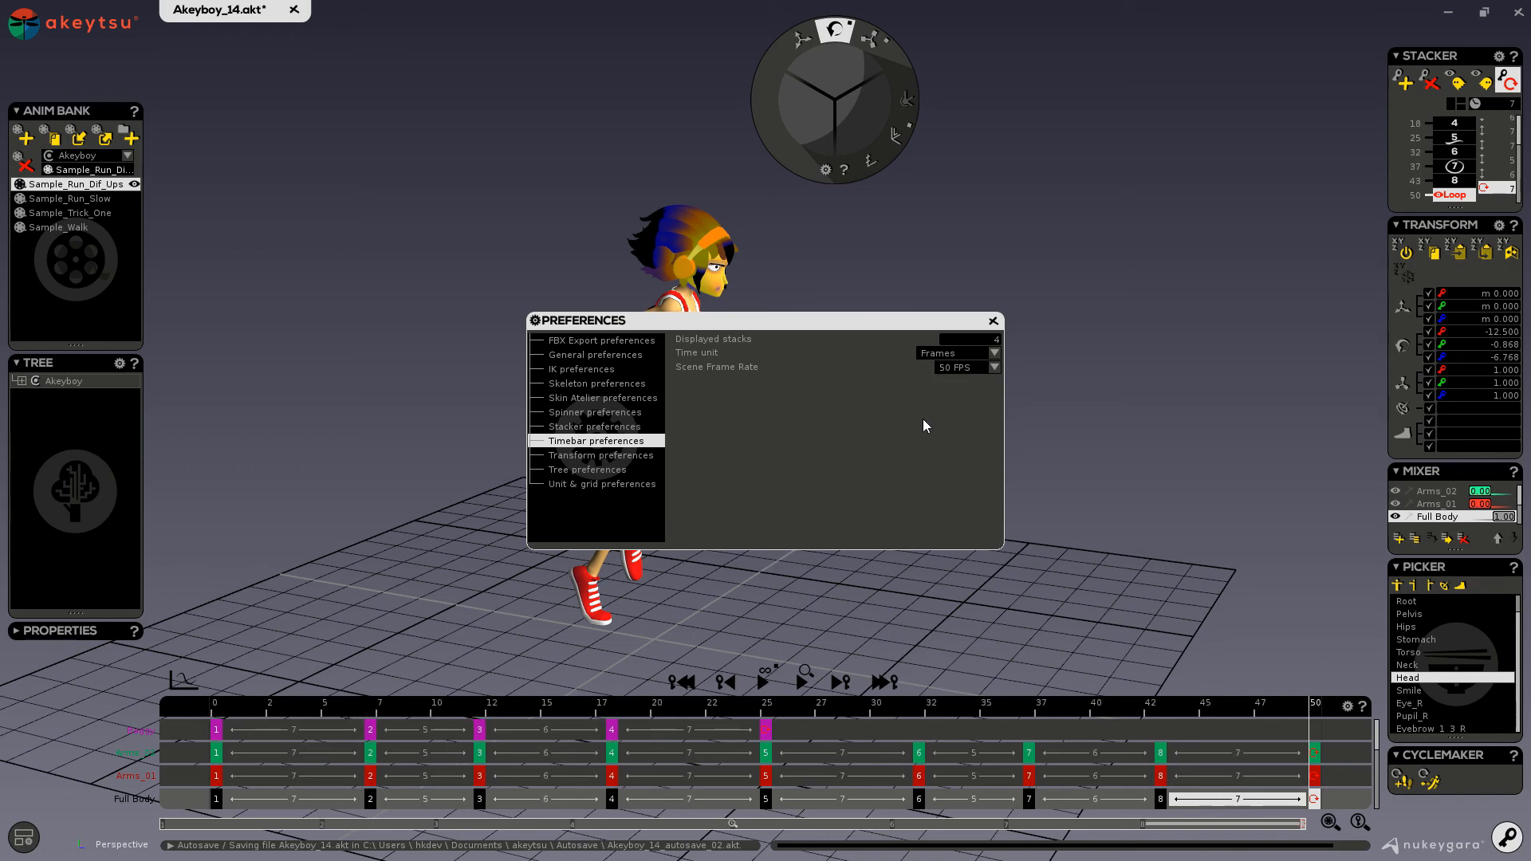
pyautogui.click(993, 321)
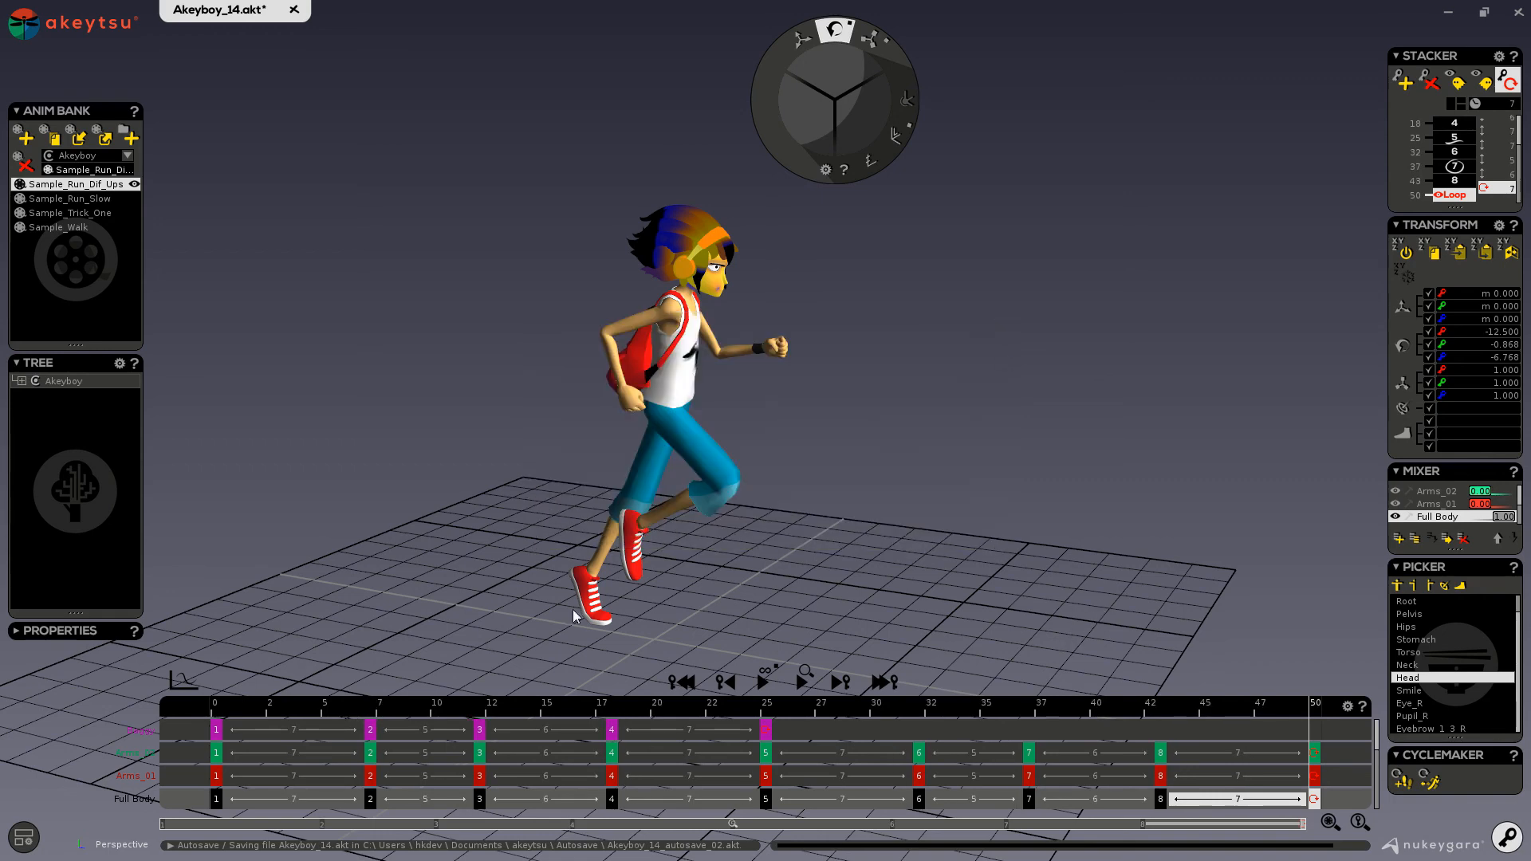